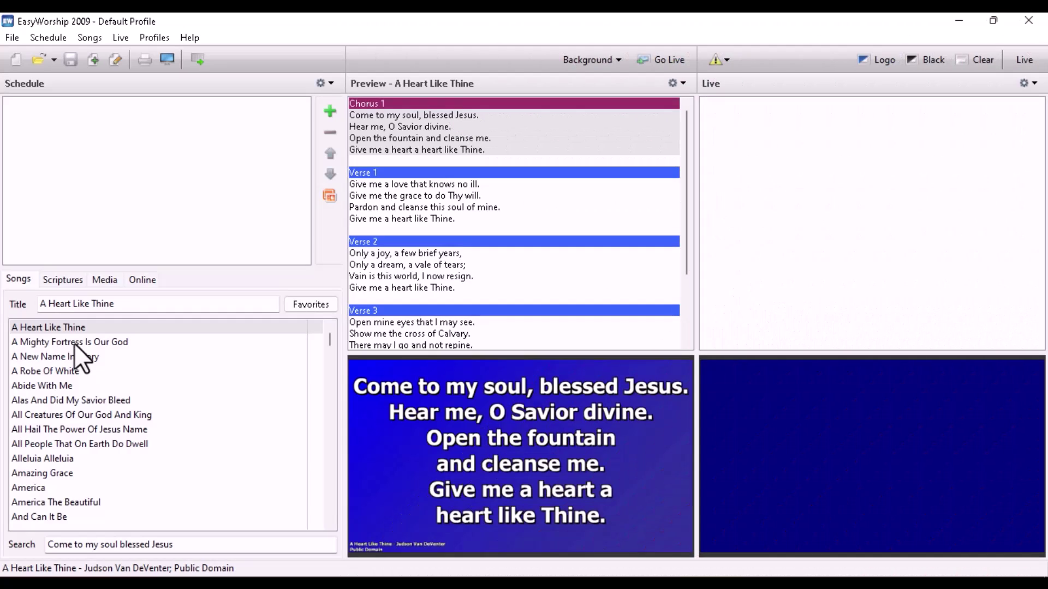
Step: Preview the songs A Mighty Fortress Is Our God and A Robe Of White from the song list
left_click(76, 342)
left_click(70, 370)
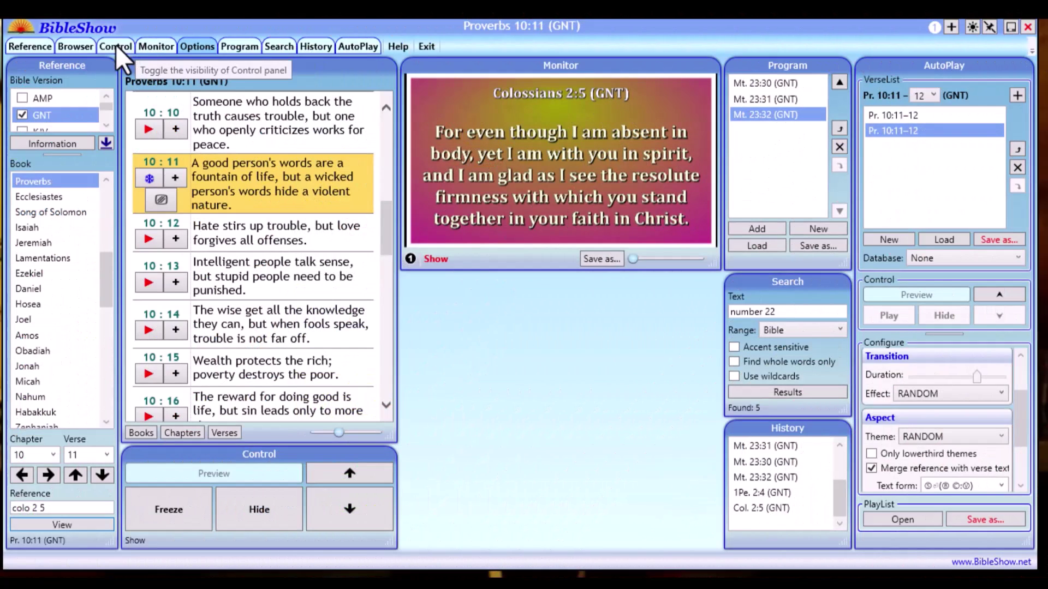
Step: Switch to BibleShow and hide the Control and Browser panels, toggling the Reference panel off and back on
left_click(116, 45)
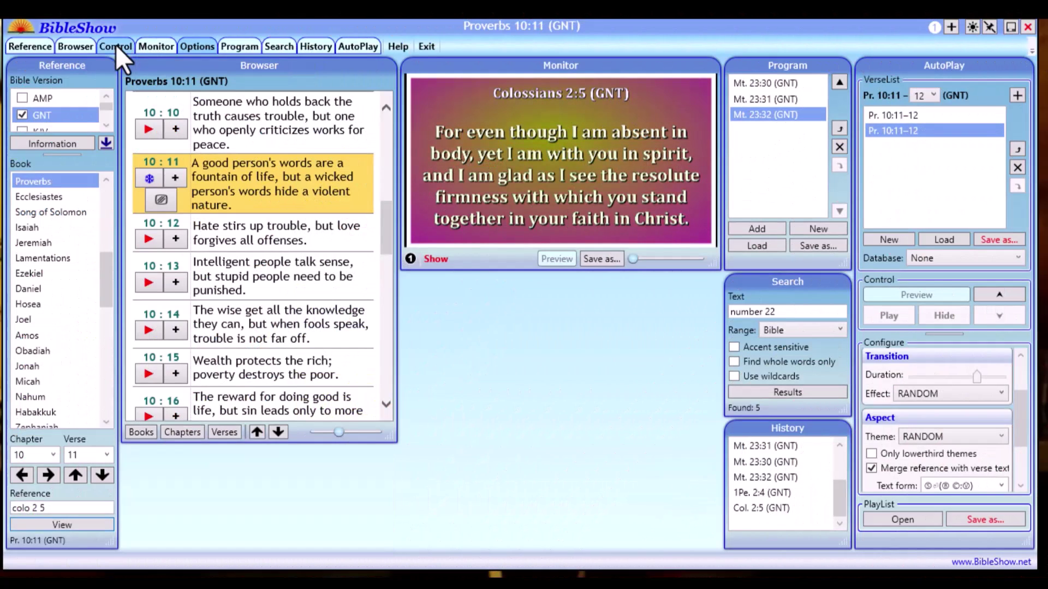
left_click(77, 45)
left_click(80, 43)
left_click(80, 44)
left_click(27, 45)
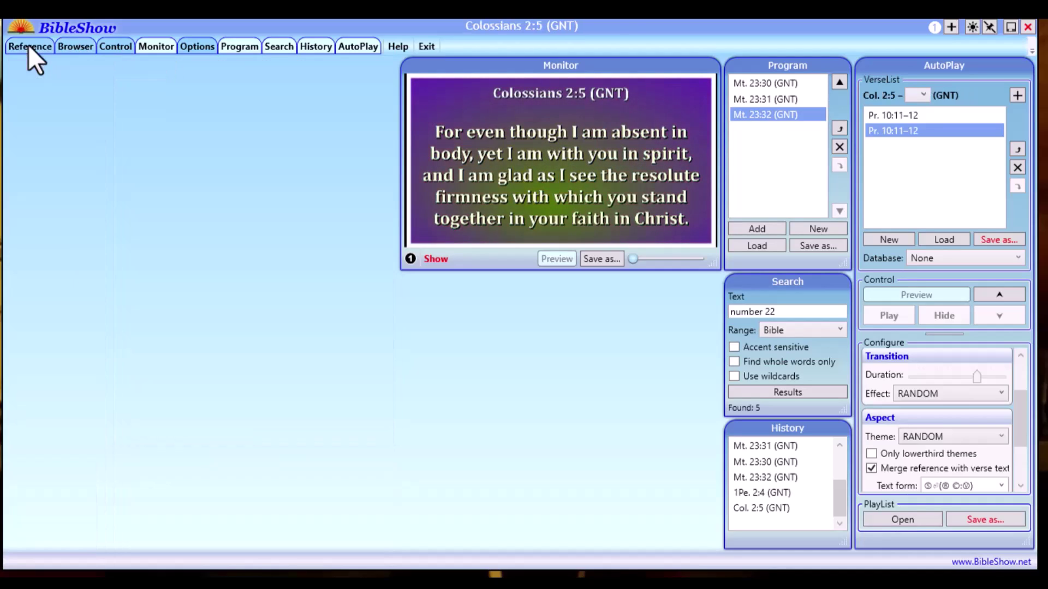
left_click(28, 45)
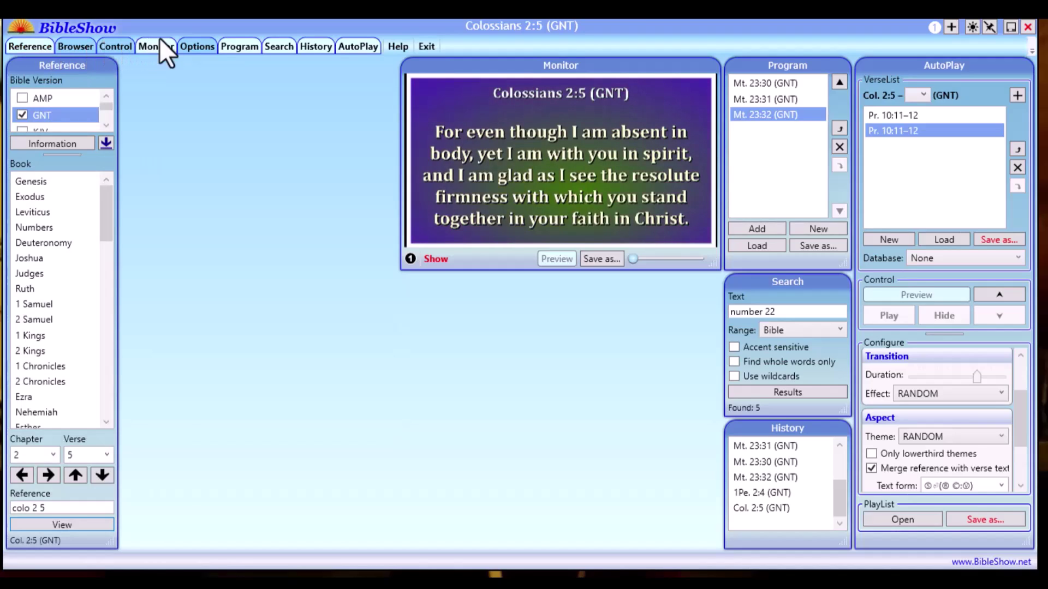
Step: Hide the Program, Search and History panels, and activate the field for short-form Bible references
left_click(238, 48)
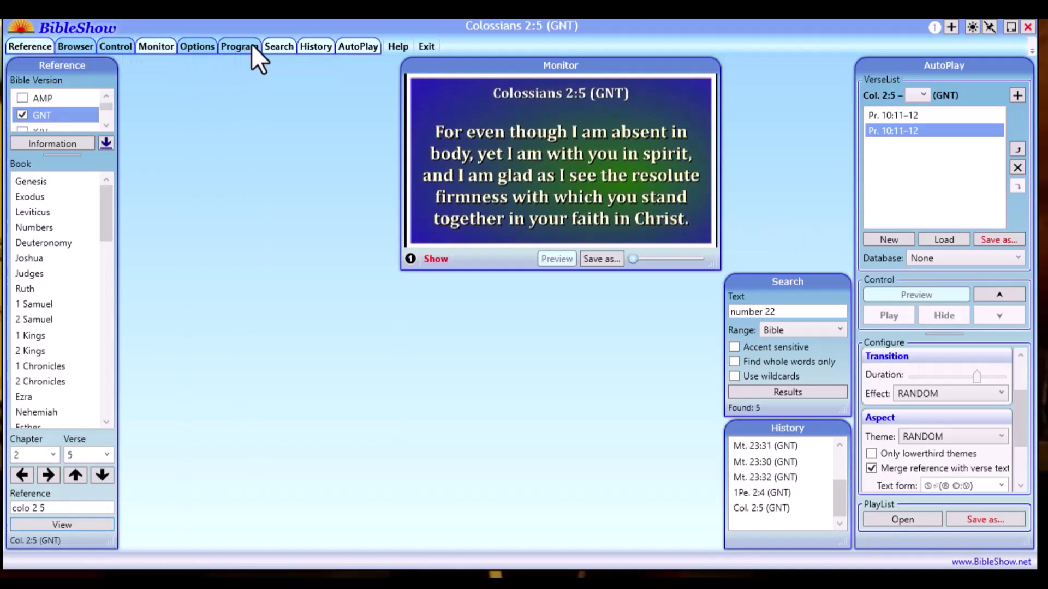
left_click(273, 48)
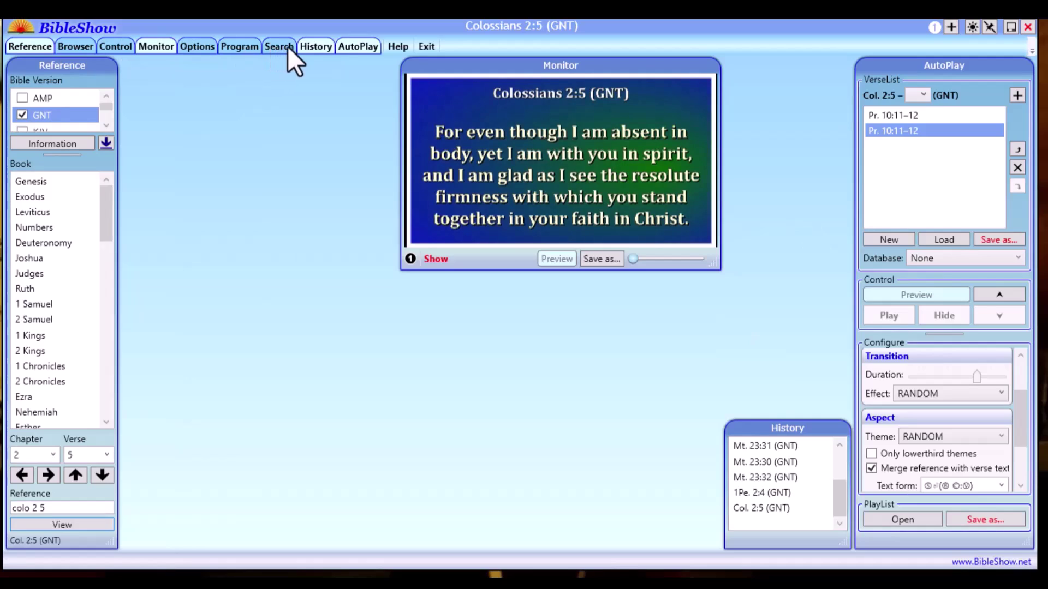
left_click(315, 48)
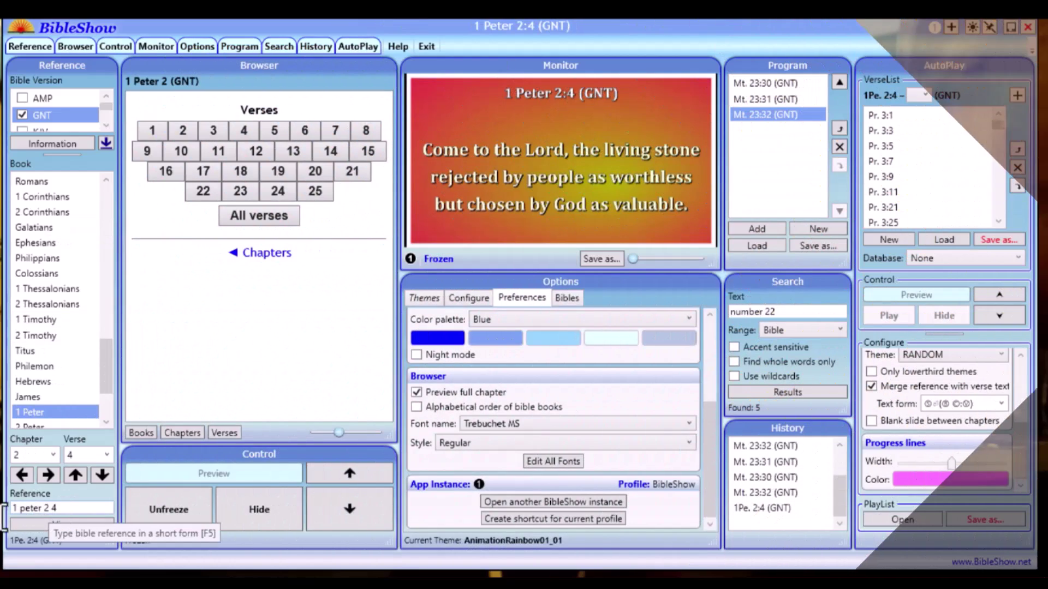
left_click(66, 511)
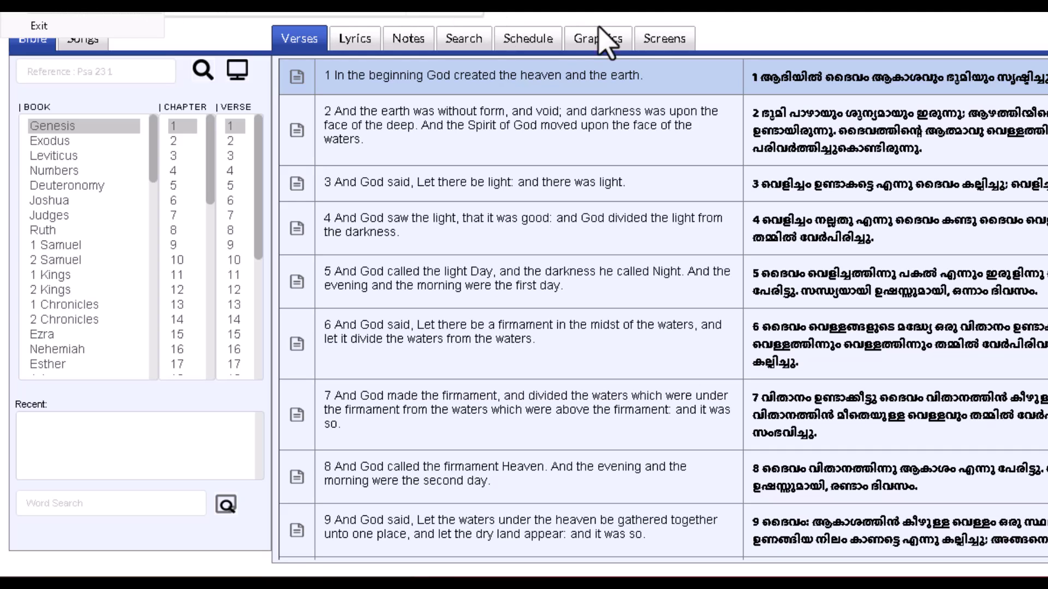
Step: In VerseVIEW's remote settings, try 127.0.0.1 as the IP address and switch back to 192.168.33.92
left_click(132, 14)
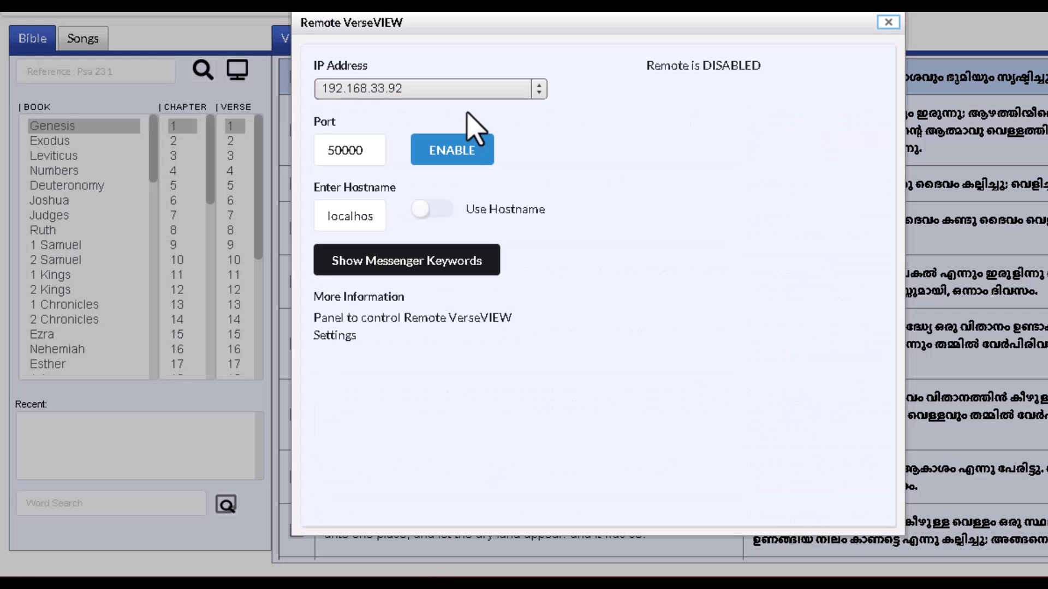
left_click(422, 92)
left_click(611, 131)
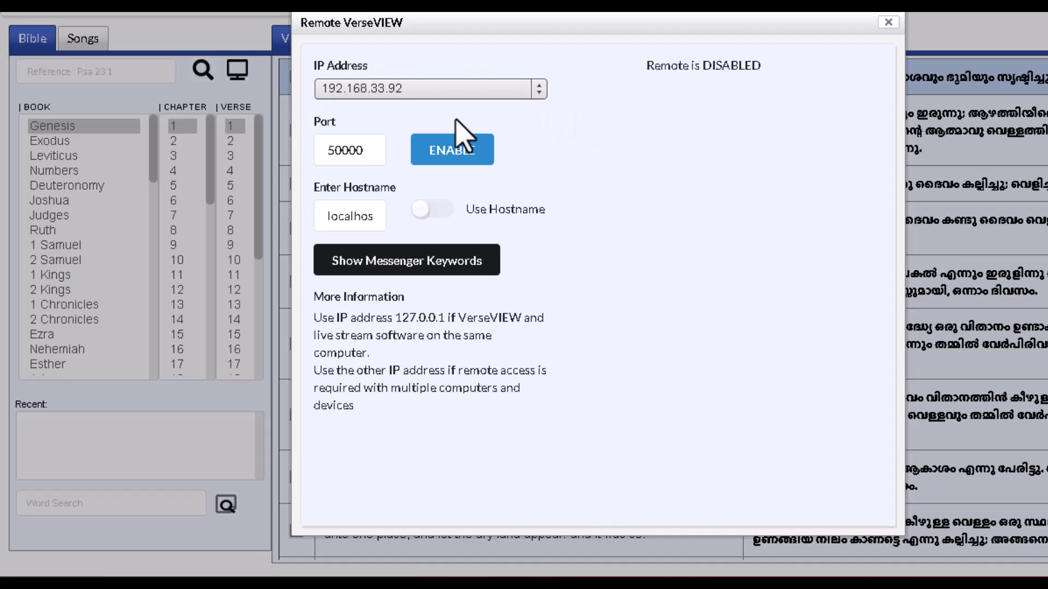
left_click(409, 90)
left_click(360, 124)
left_click(401, 93)
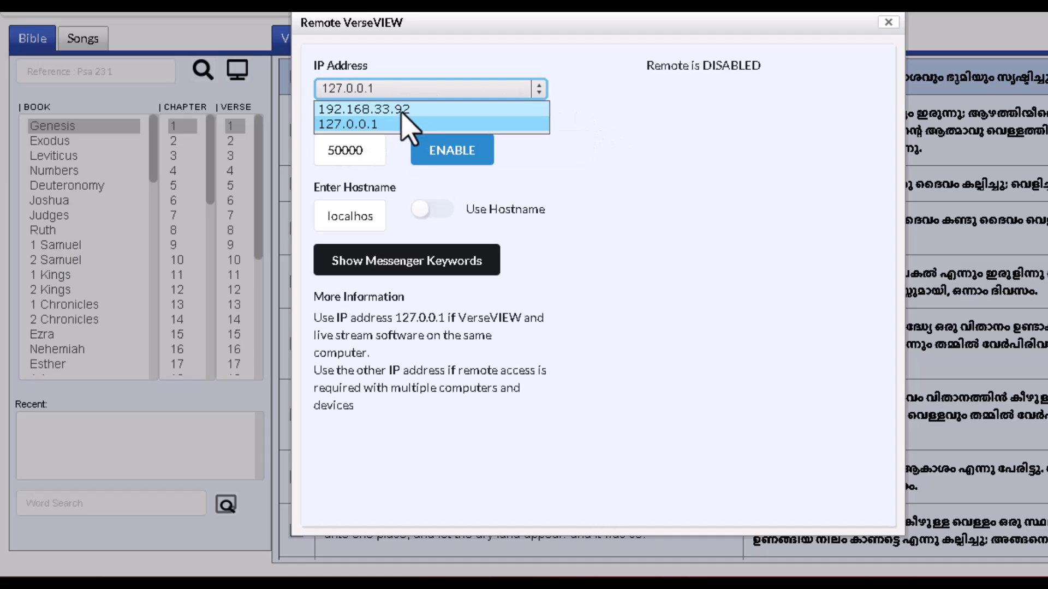
left_click(382, 109)
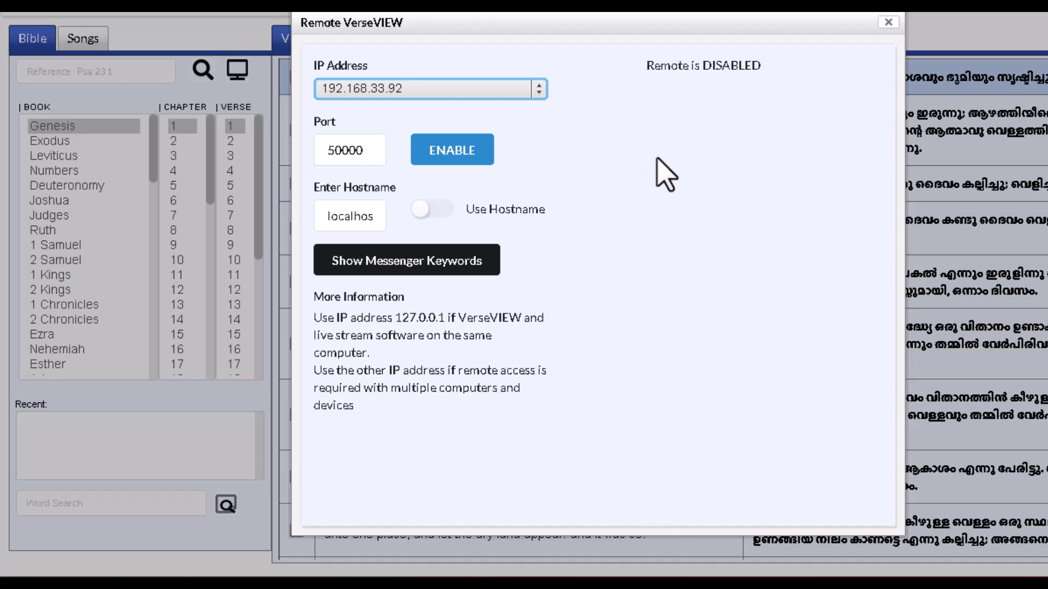
left_click(887, 23)
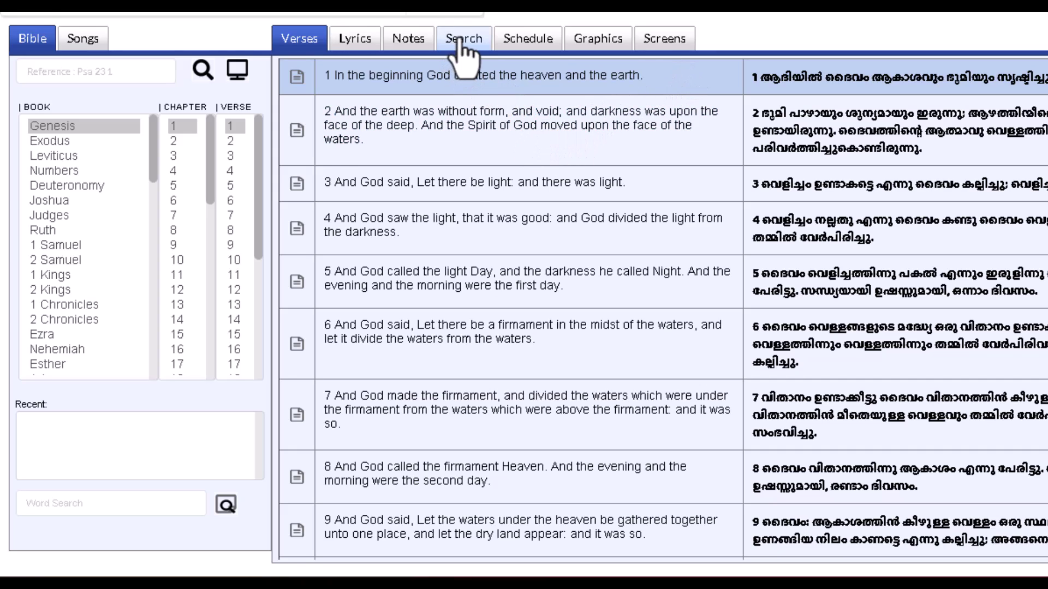
Step: Examine the advanced search, schedule, Genesis 1 verses, songs and screen setup sections, including the stage presentation option
left_click(461, 45)
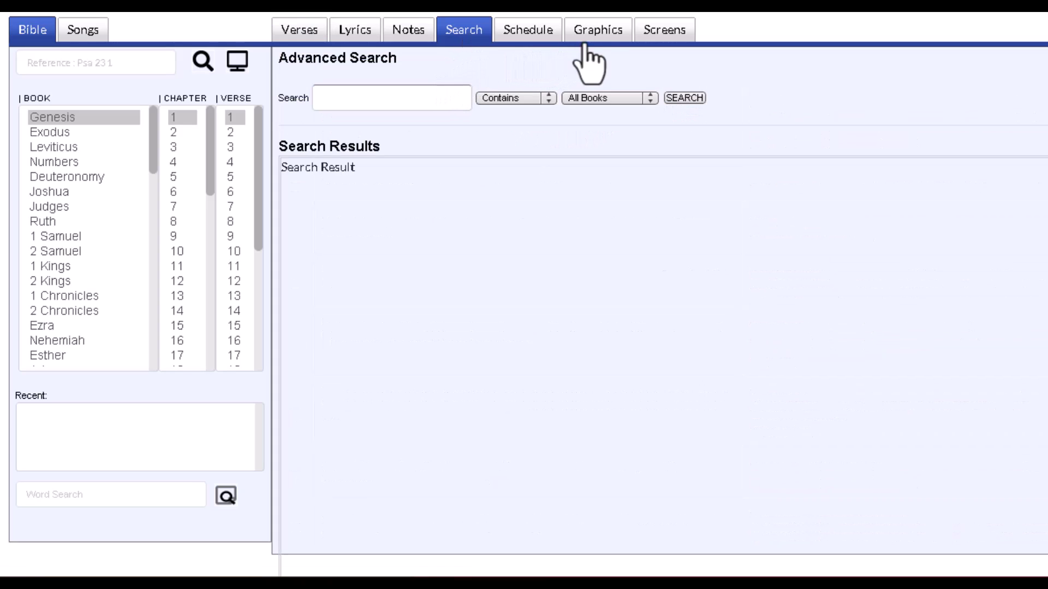
left_click(531, 32)
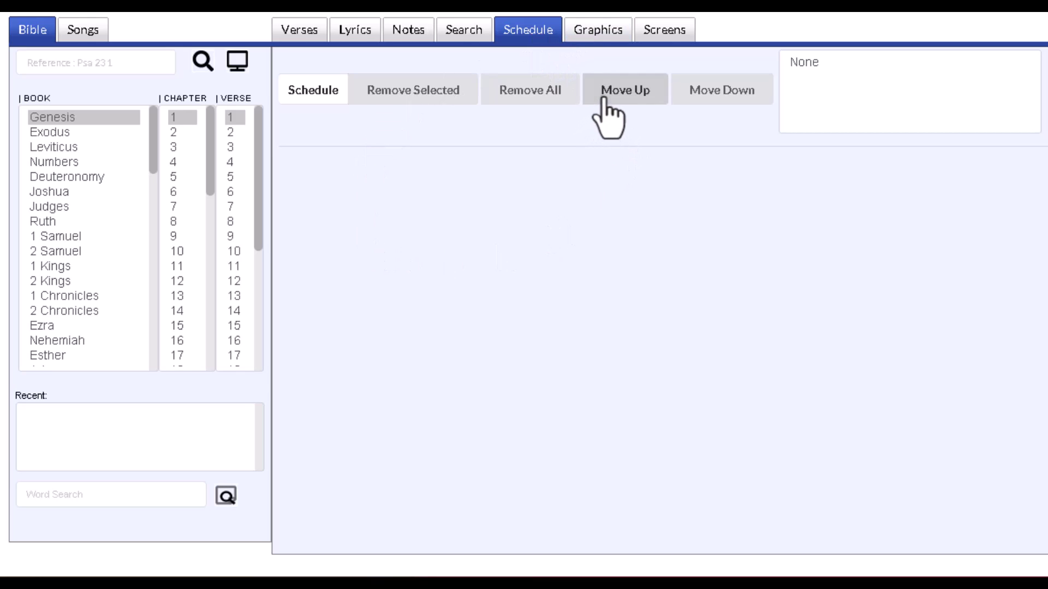
key("Down")
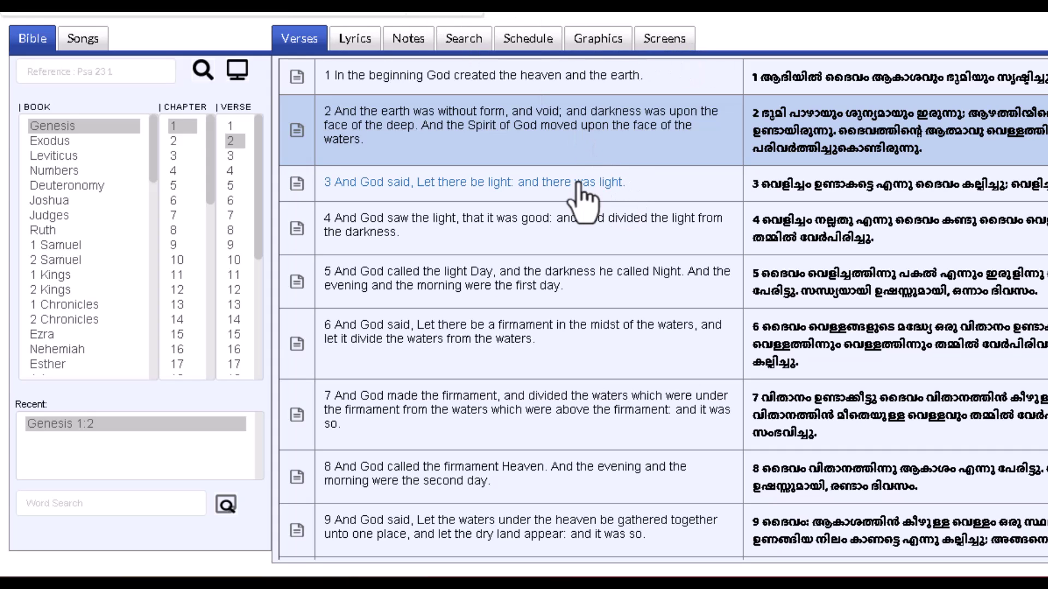
left_click(77, 41)
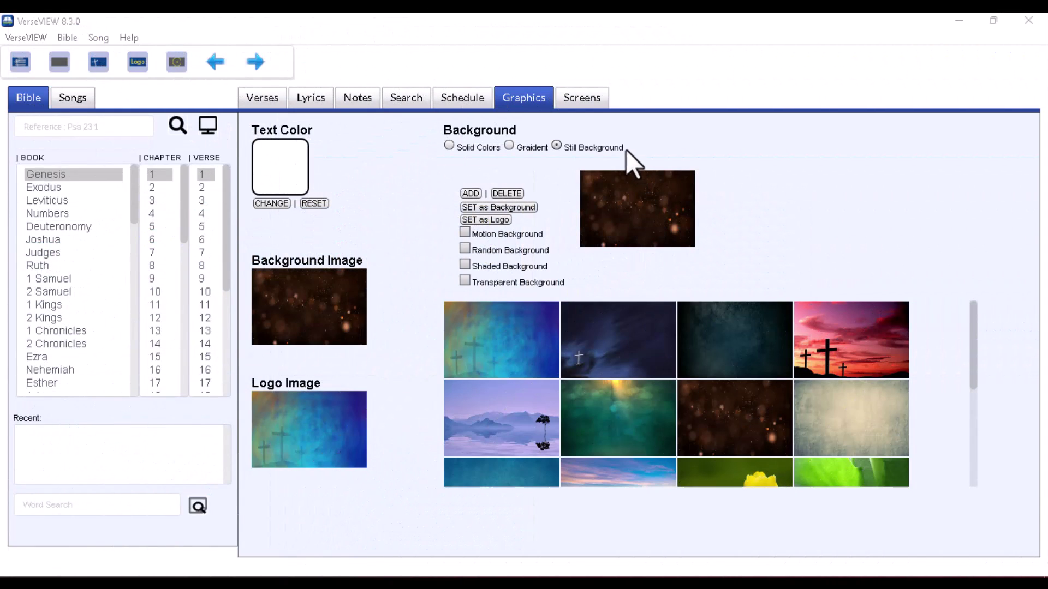
left_click(582, 103)
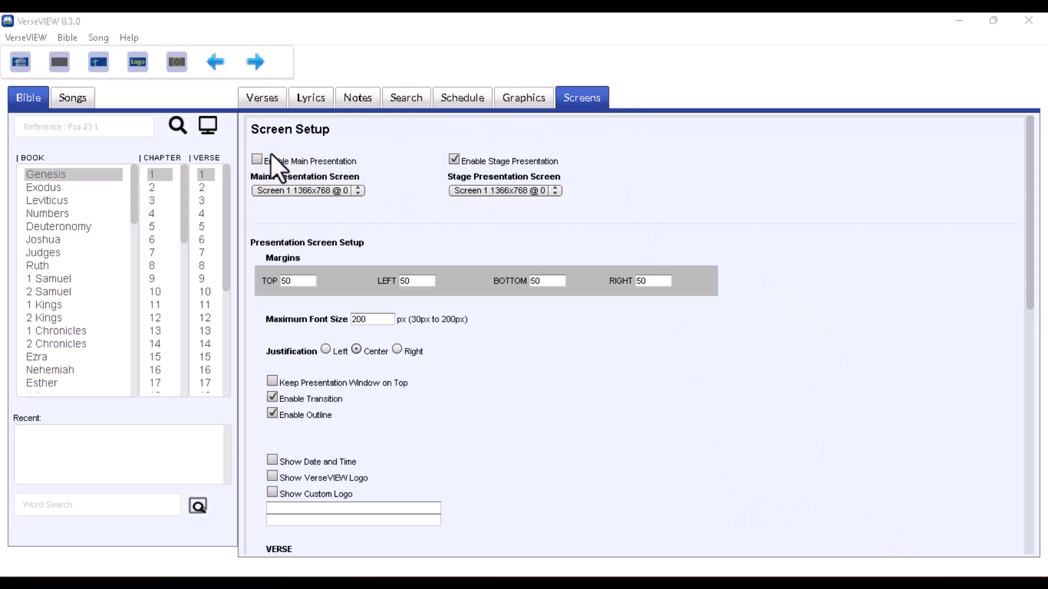
left_click(452, 159)
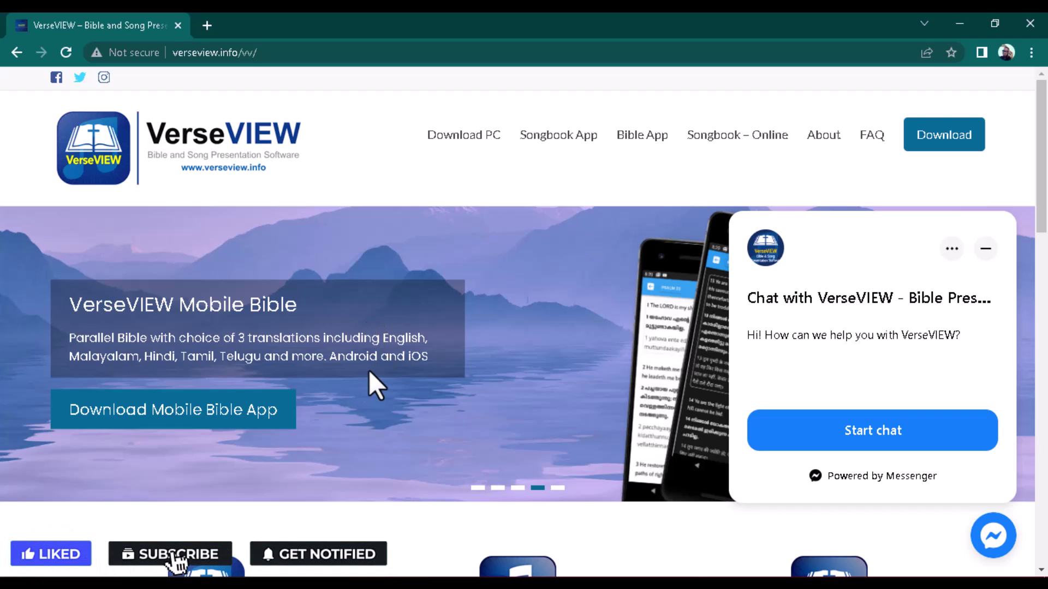
Step: Switch to the VerseVIEW website in the browser, dismiss the chat pop-up and look over the offered products
scroll(383, 367, "down", 5)
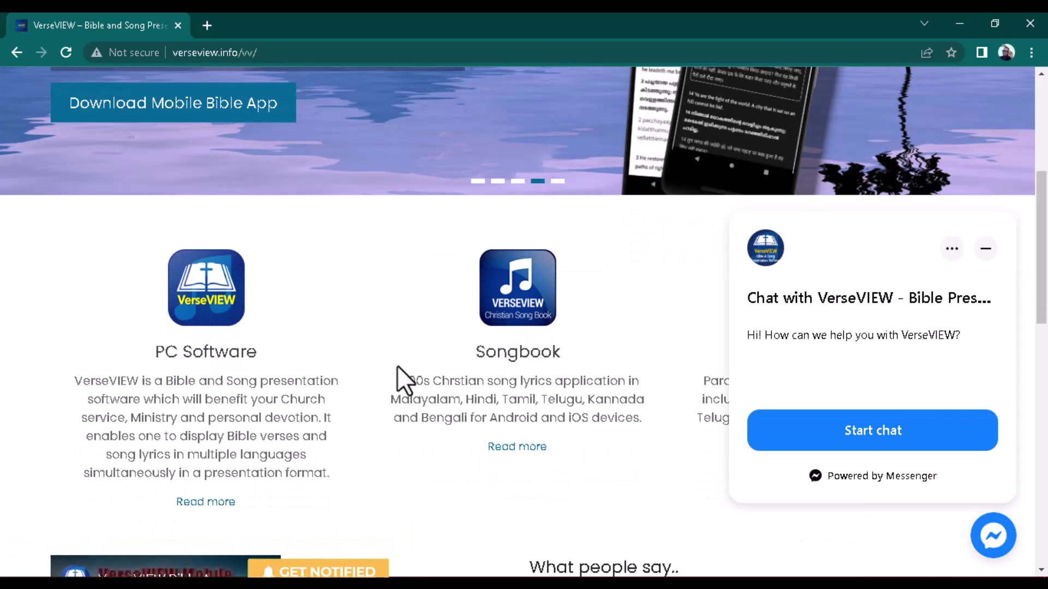
scroll(398, 379, "down", 3)
left_click(985, 248)
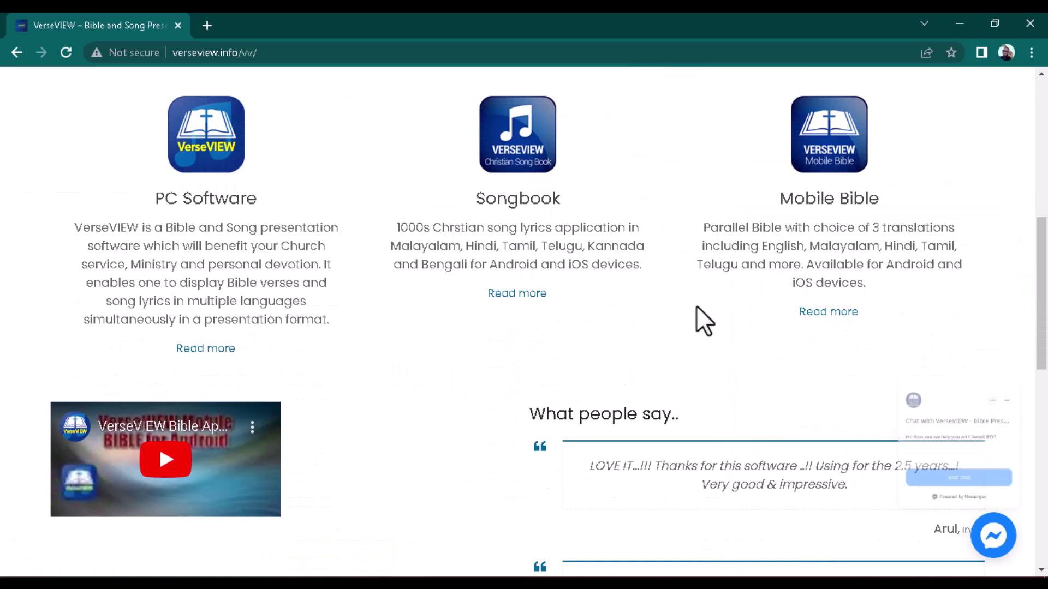
scroll(600, 333, "up", 9)
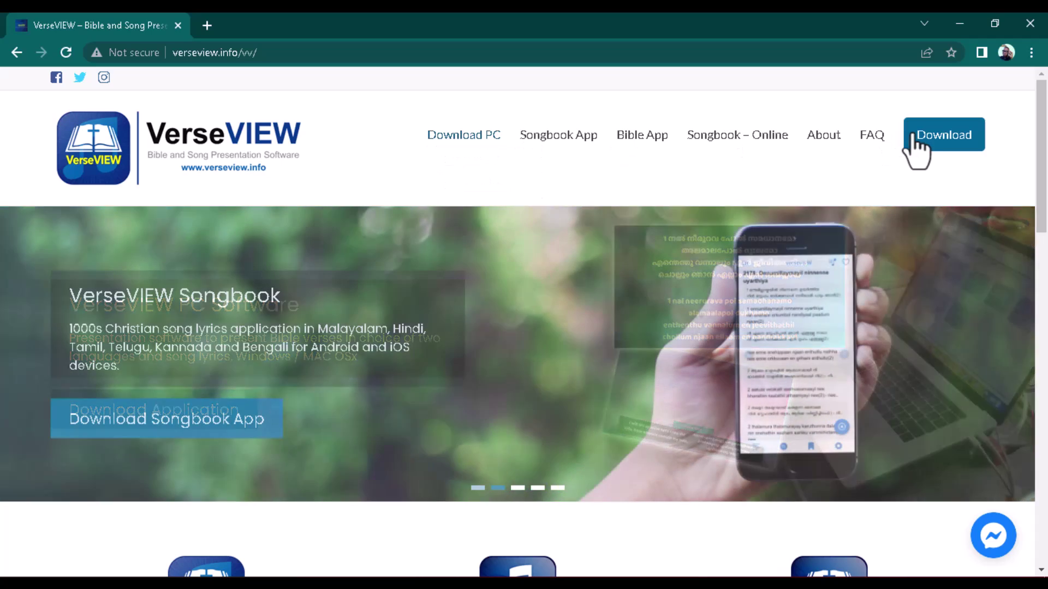
Step: Open the website's Downloads page and examine the Windows / MAC PC download and Adobe AIR links
left_click(939, 141)
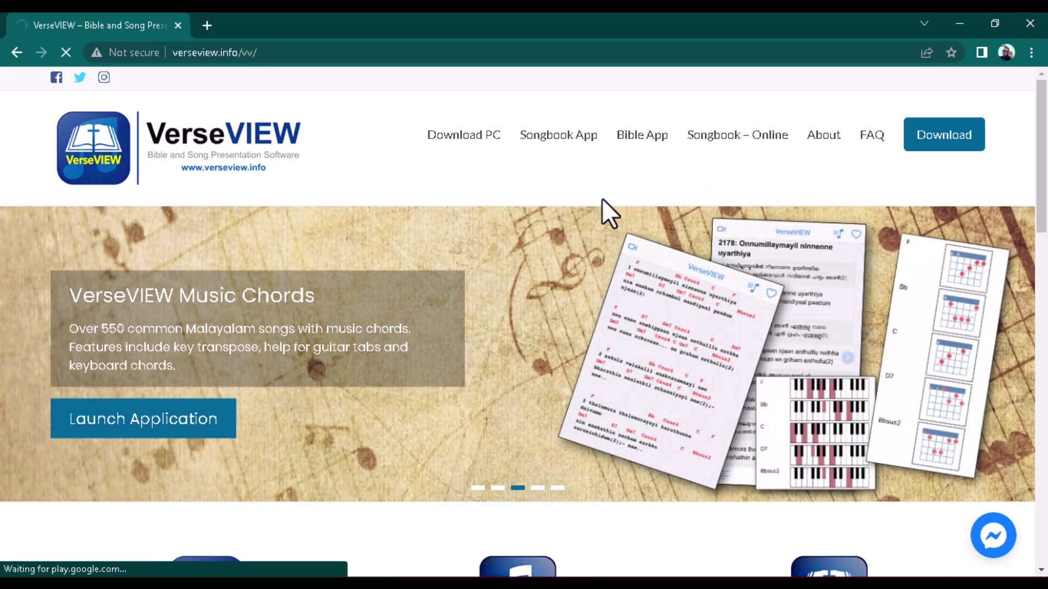
scroll(417, 261, "down", 3)
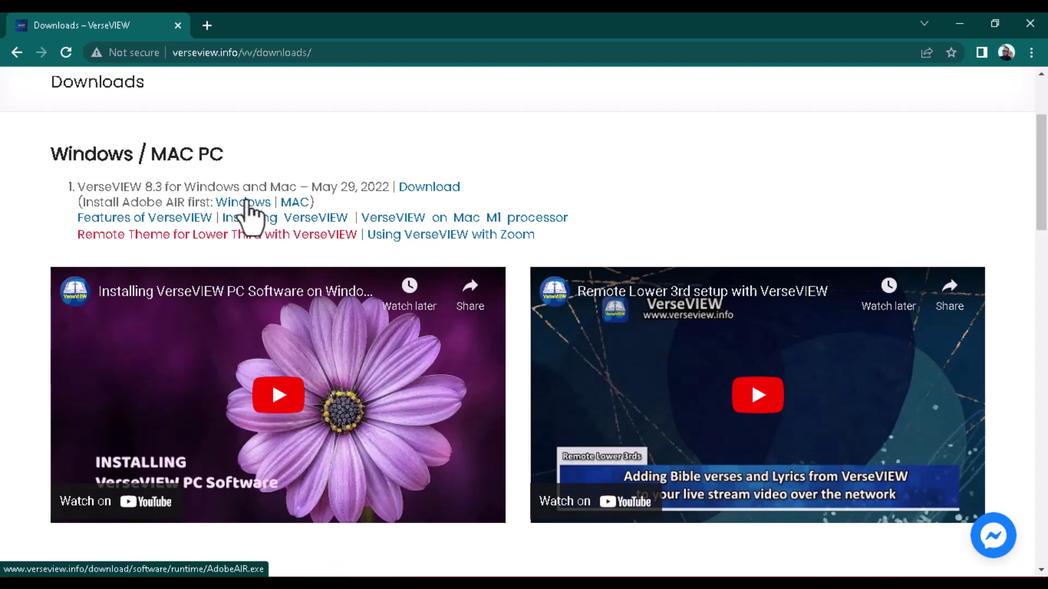
scroll(499, 204, "up", 3)
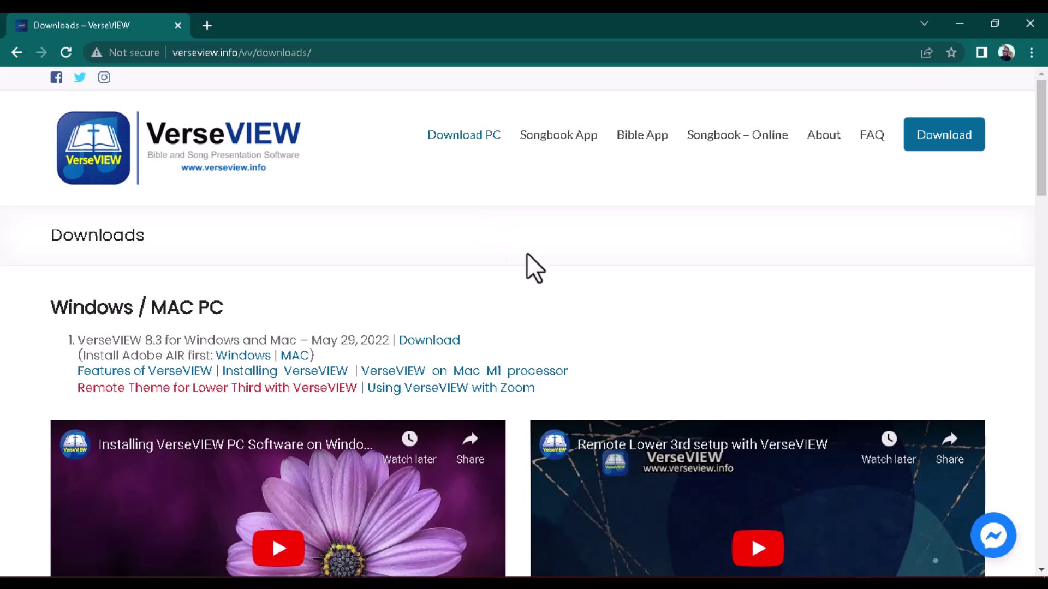
Step: Launch VerseVIEW from the desktop and review its Bible version and song management commands
left_click(960, 23)
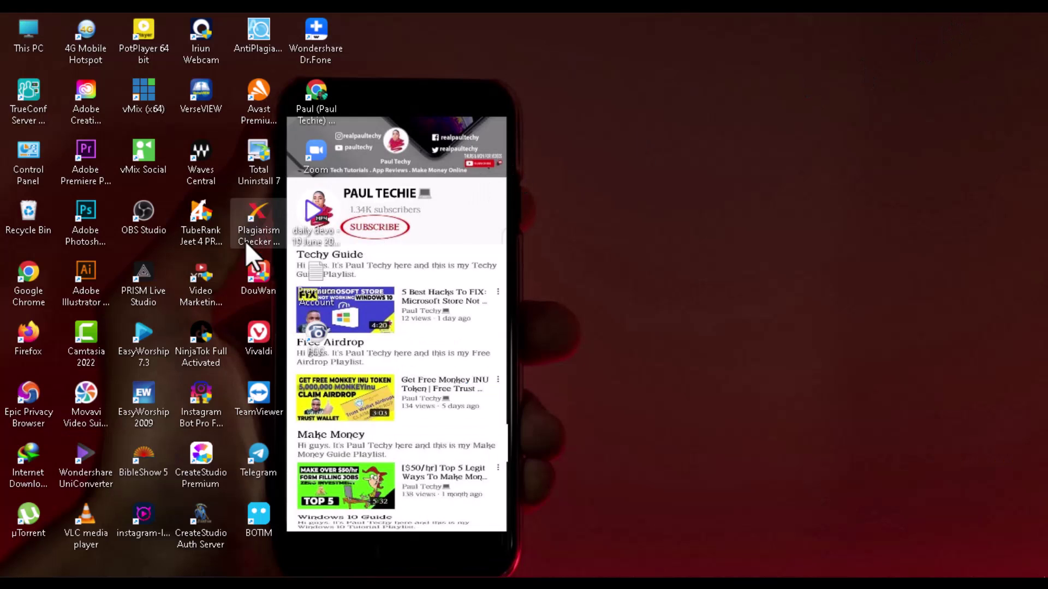
left_click(206, 87)
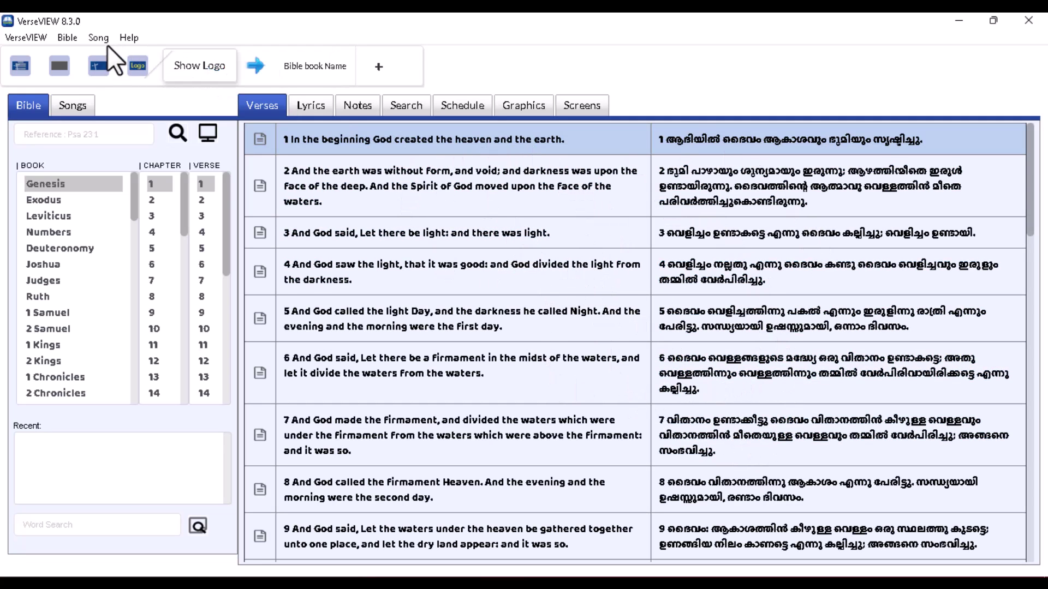
left_click(65, 37)
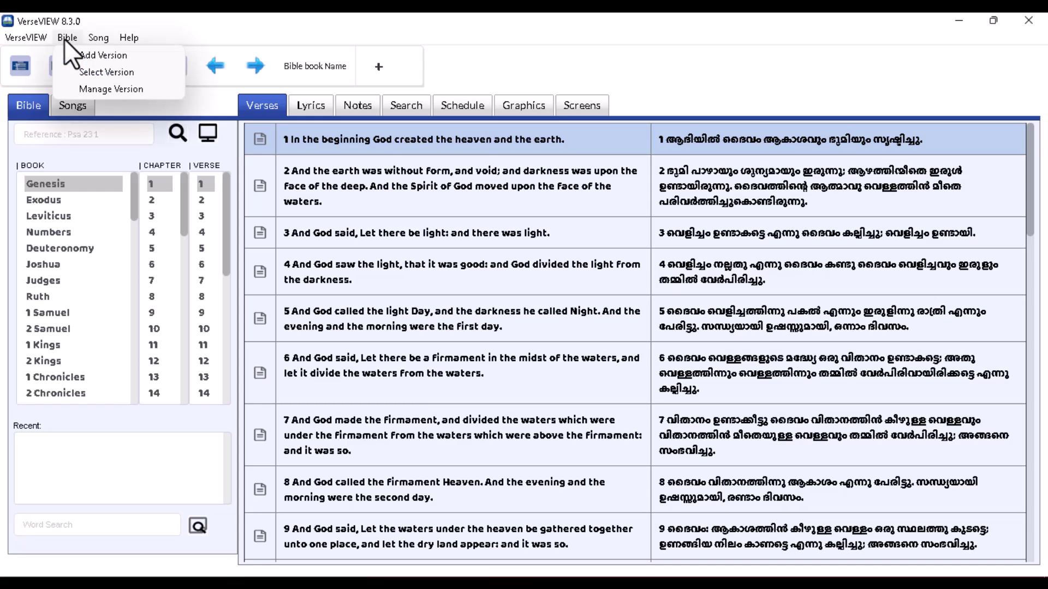
mouse_move(93, 37)
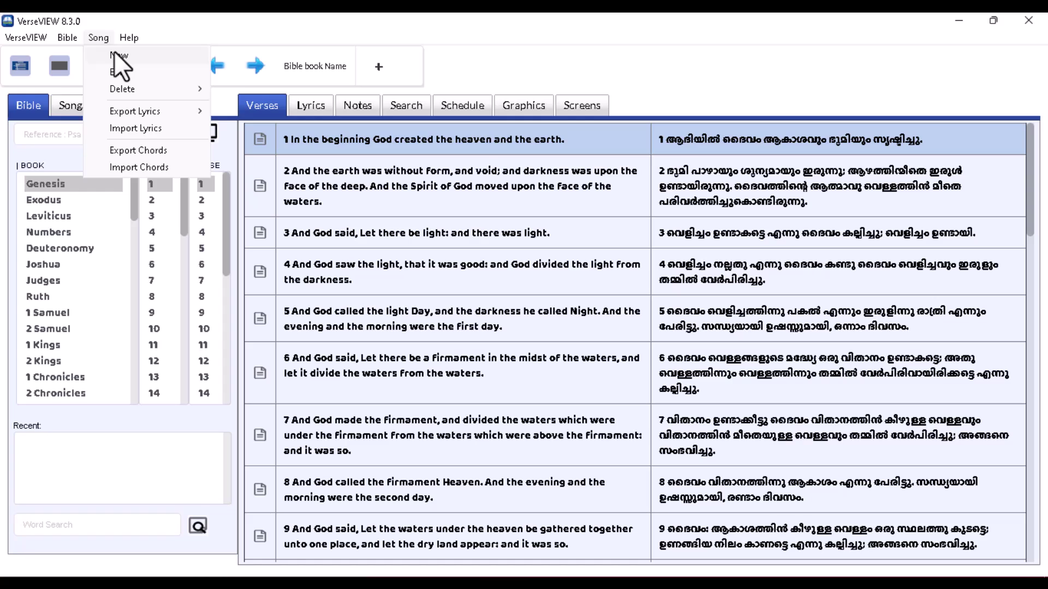
left_click(509, 443)
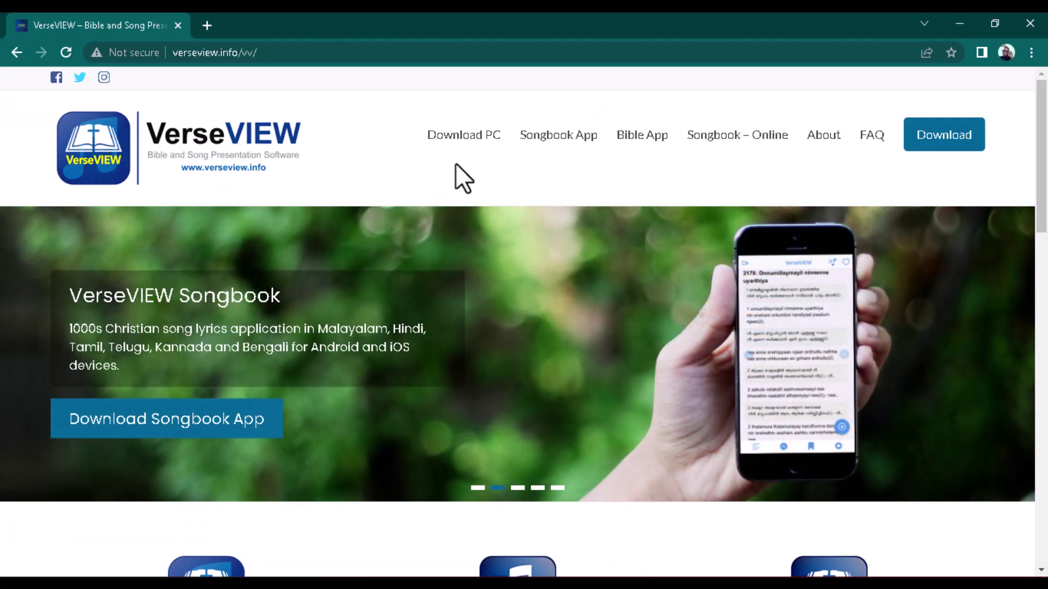
Step: Open the Bible Database page for PC on the VerseVIEW website and examine the Version 8.x Bible downloads by language
mouse_move(458, 136)
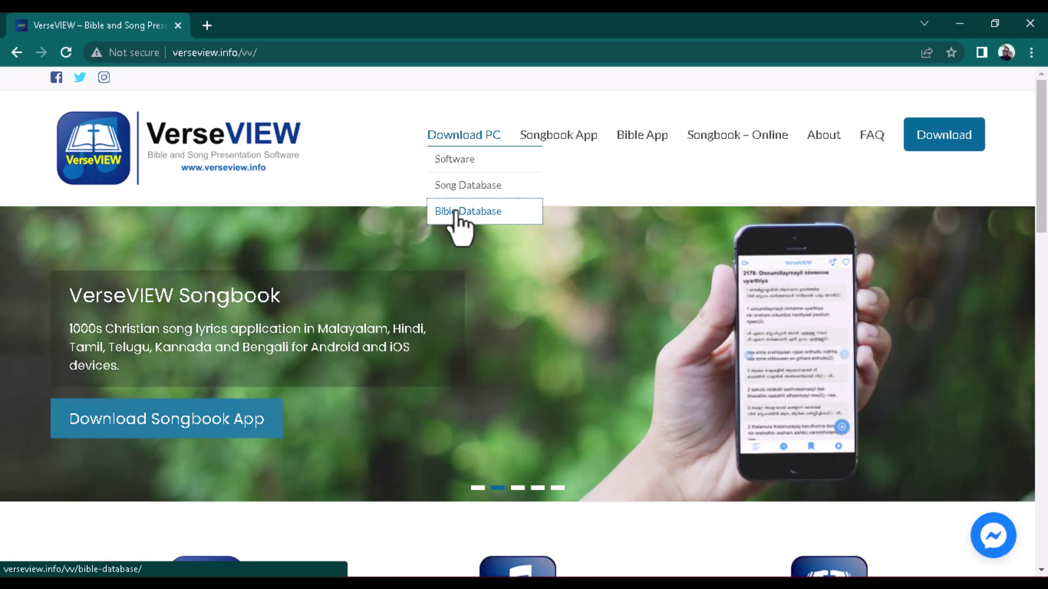
left_click(455, 213)
scroll(412, 237, "down", 3)
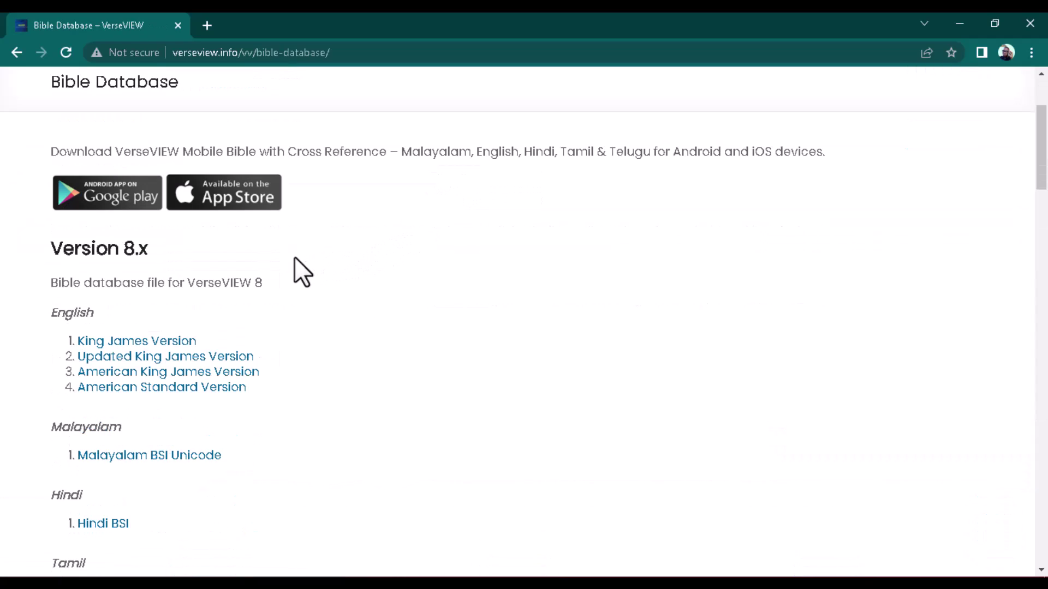
scroll(300, 263, "up", 3)
scroll(306, 269, "down", 3)
scroll(310, 271, "up", 3)
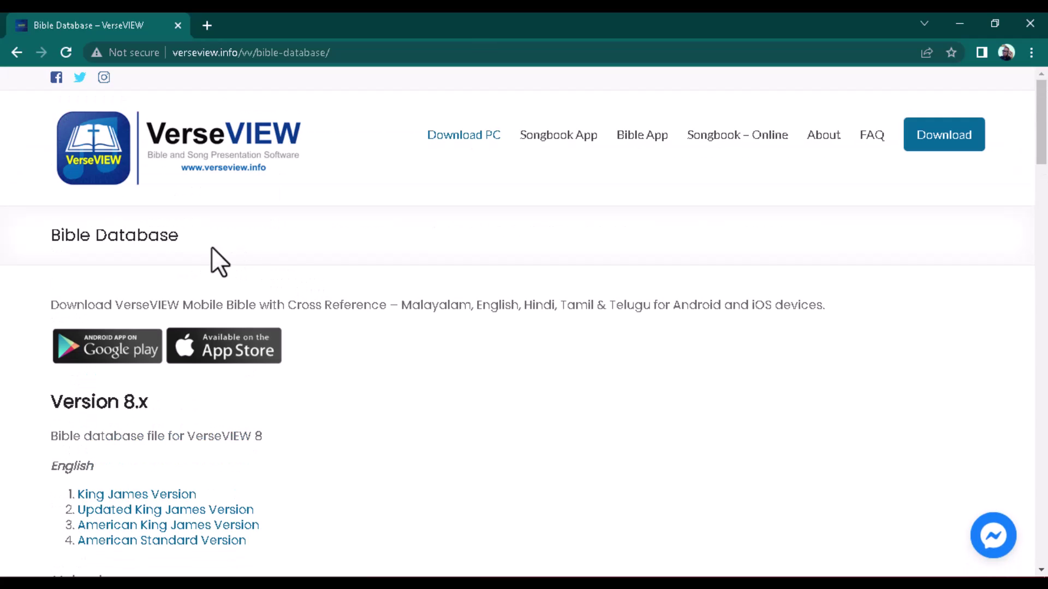
scroll(210, 257, "down", 3)
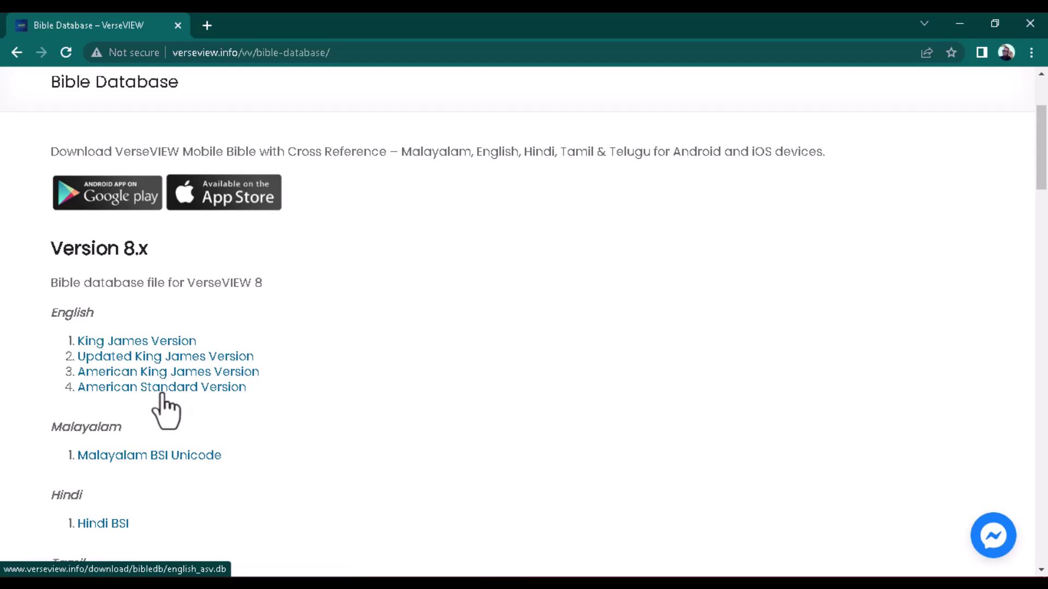
scroll(163, 404, "down", 3)
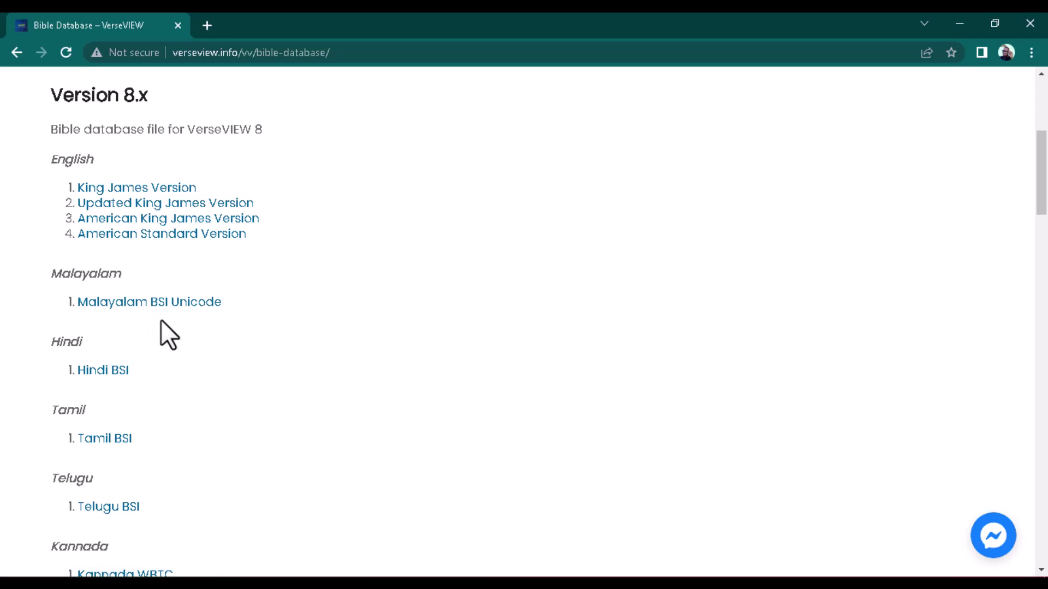
Step: Examine the Version 8.x Bible database list by language, from English through the Others and Combo database sections
scroll(173, 379, "down", 2)
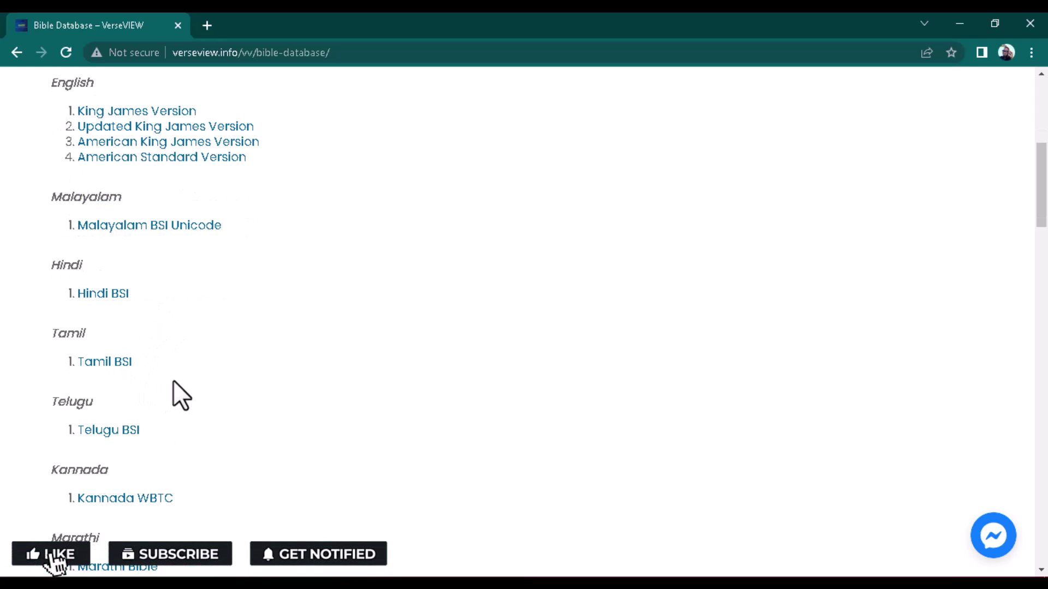
scroll(141, 404, "down", 8)
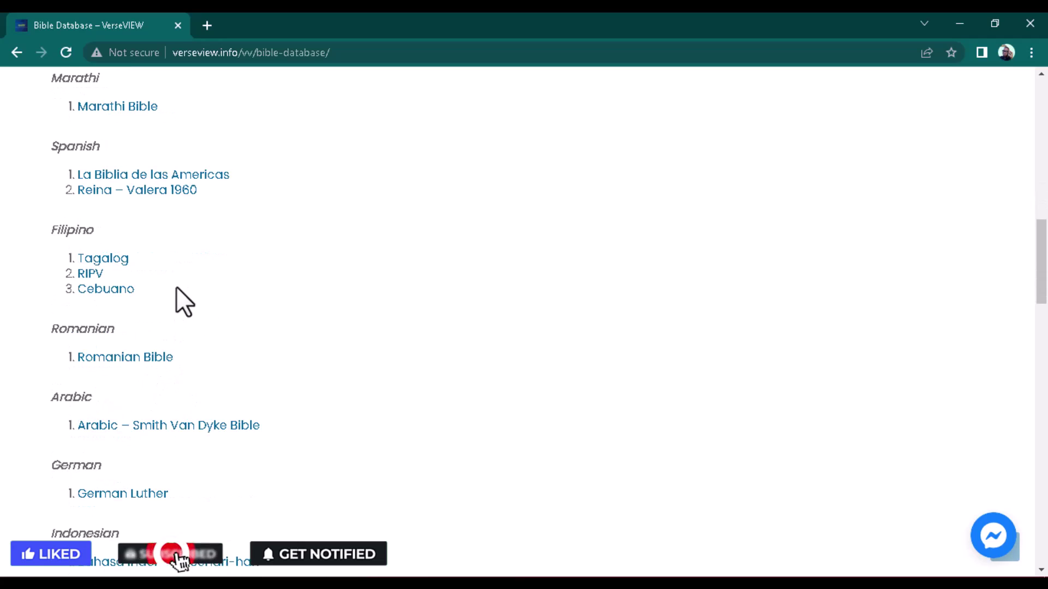
scroll(176, 295, "down", 3)
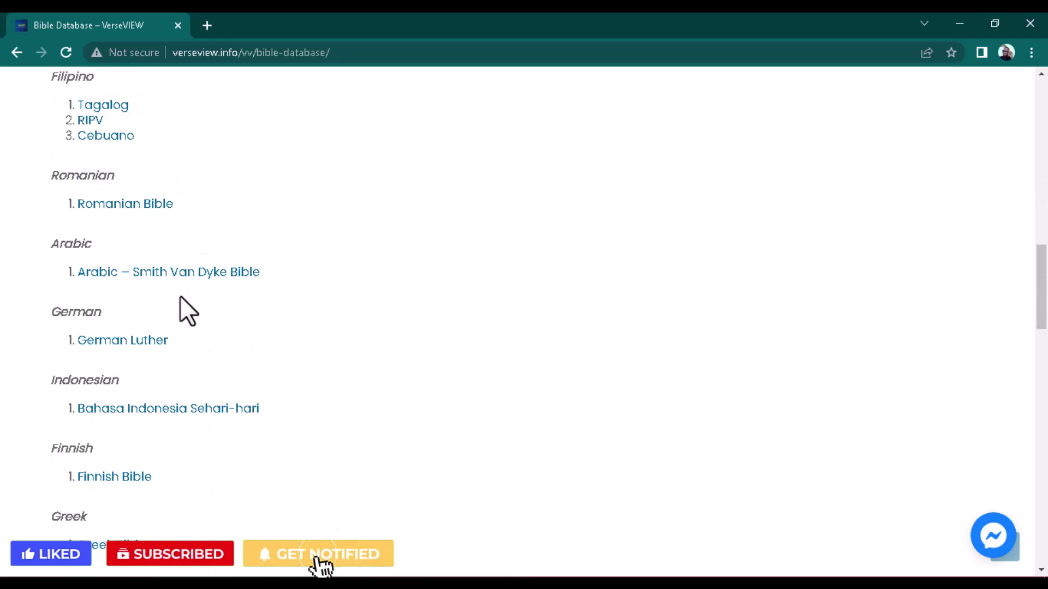
scroll(181, 302, "down", 3)
scroll(184, 333, "down", 1)
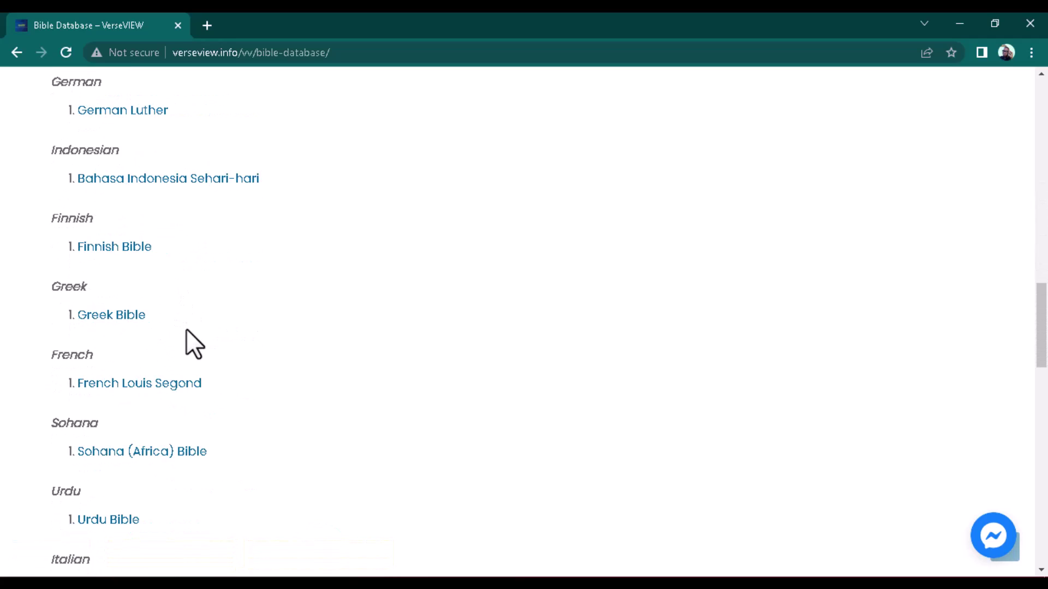
scroll(185, 330, "down", 2)
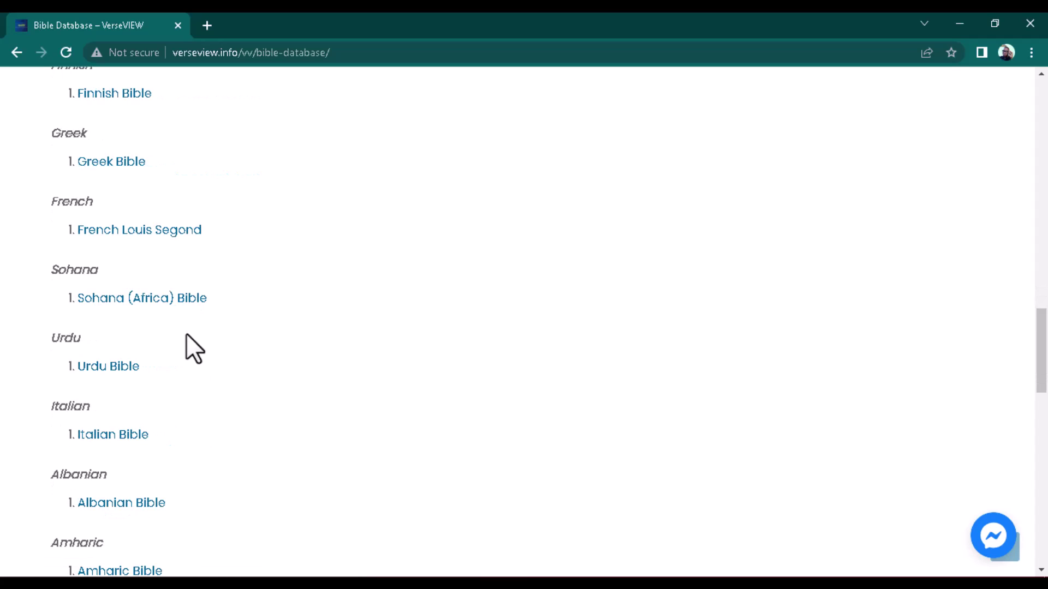
scroll(186, 334, "down", 7)
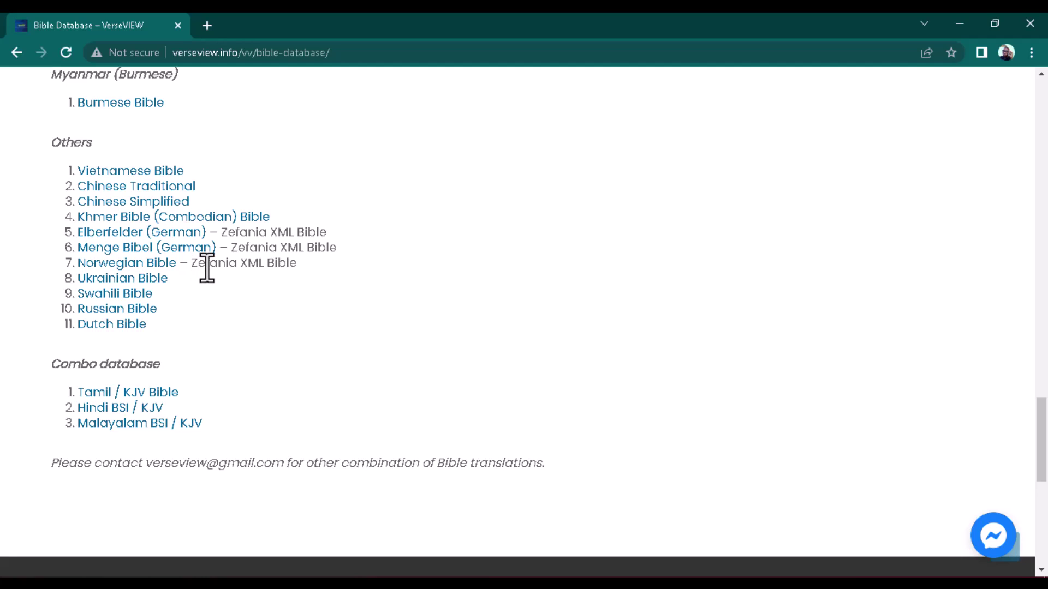
scroll(207, 274, "down", 3)
Step: Download the English King James Version database file for VerseVIEW 8 from the Bible Database page
scroll(210, 272, "up", 4)
scroll(210, 271, "up", 15)
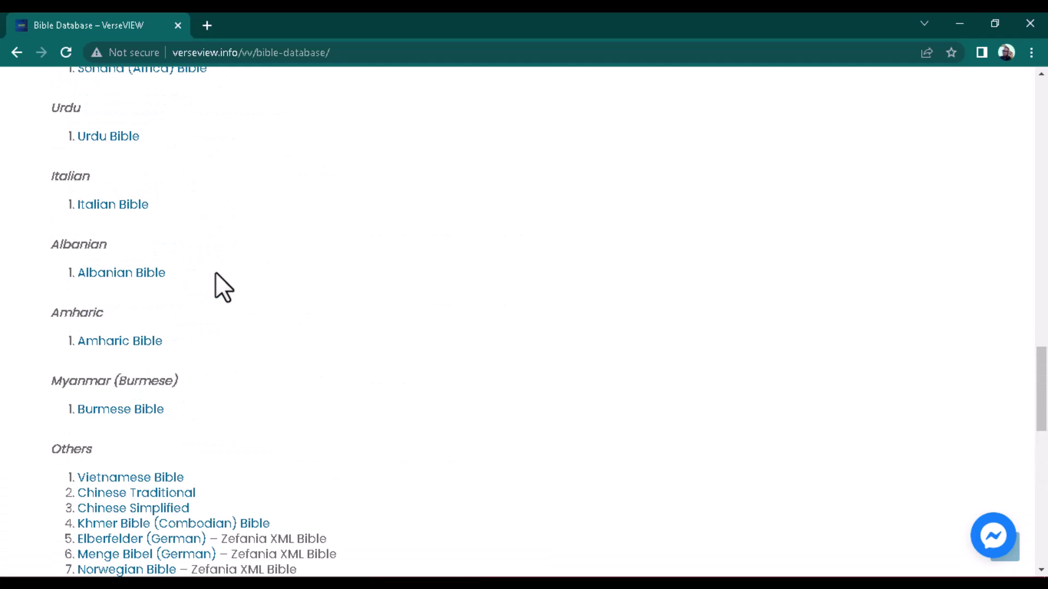
scroll(229, 276, "up", 8)
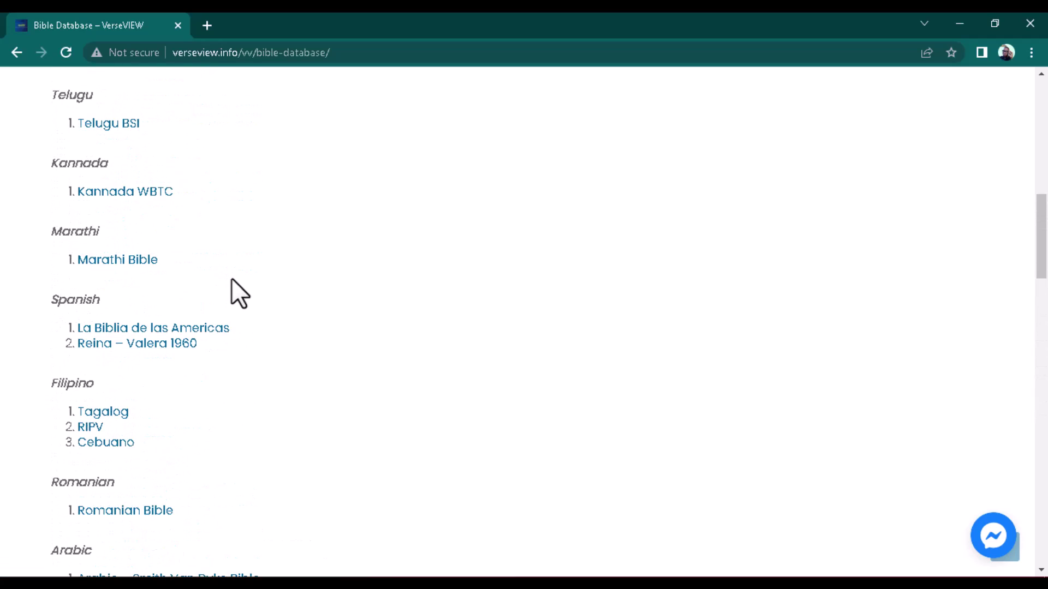
scroll(231, 273, "up", 5)
left_click(156, 341)
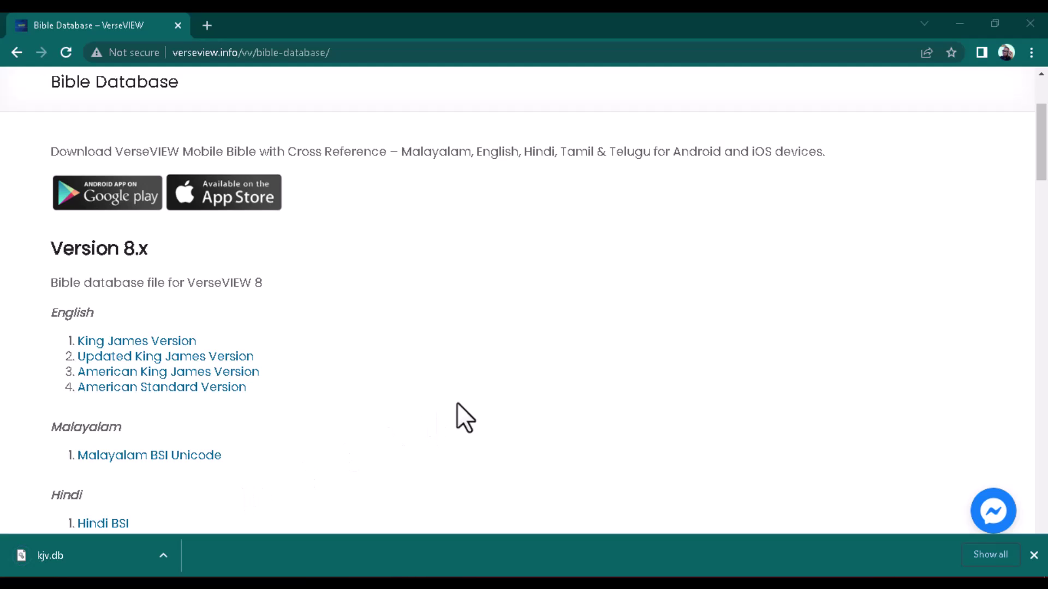
Step: Switch to VerseVIEW and try to add the kjv Bible database file from the Downloads folder as a version
left_click(964, 24)
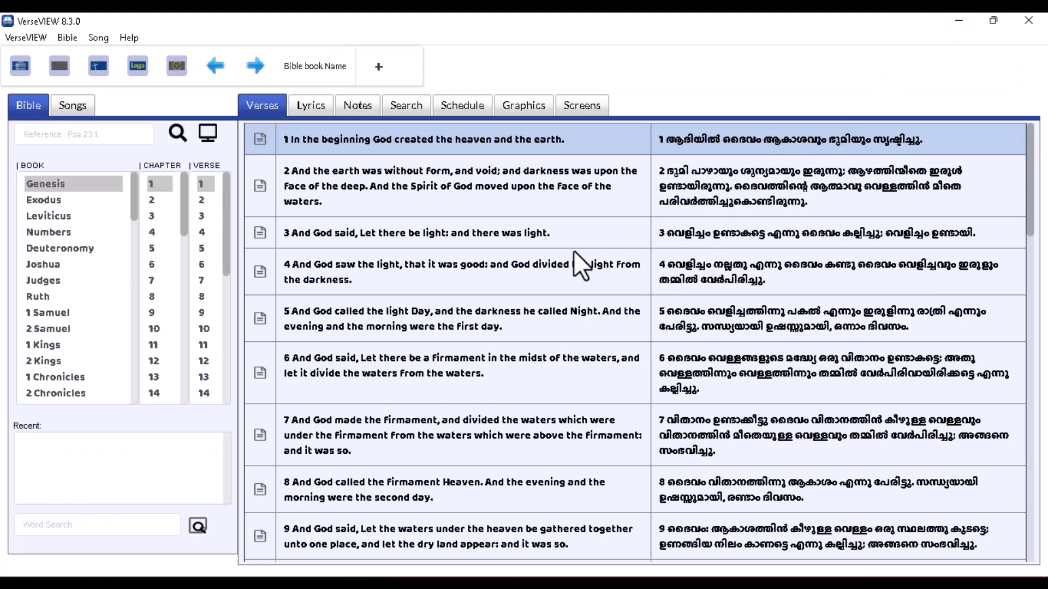
left_click(58, 39)
left_click(100, 55)
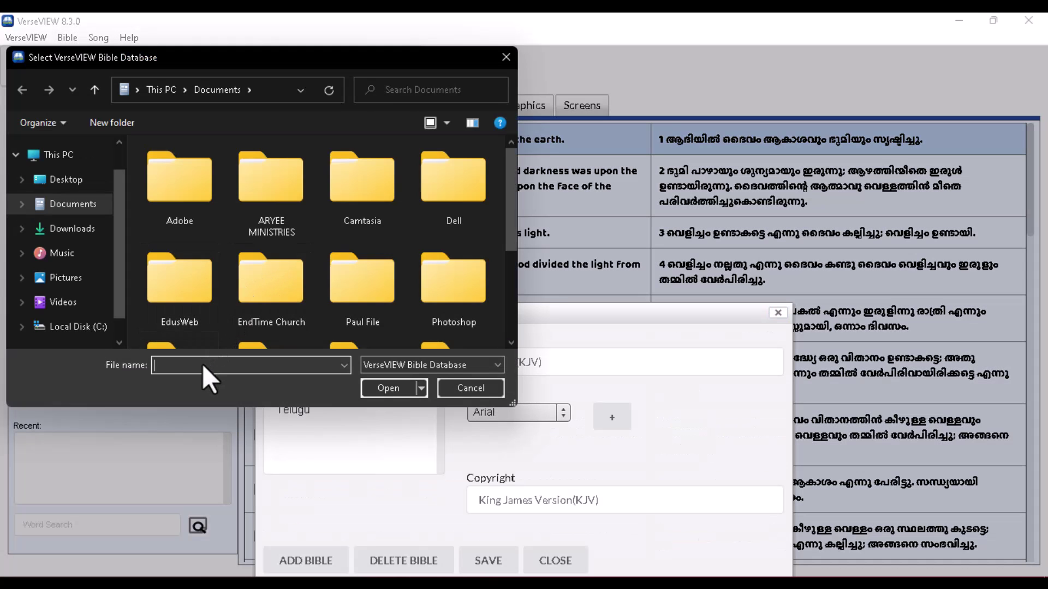
left_click(71, 230)
left_click(188, 215)
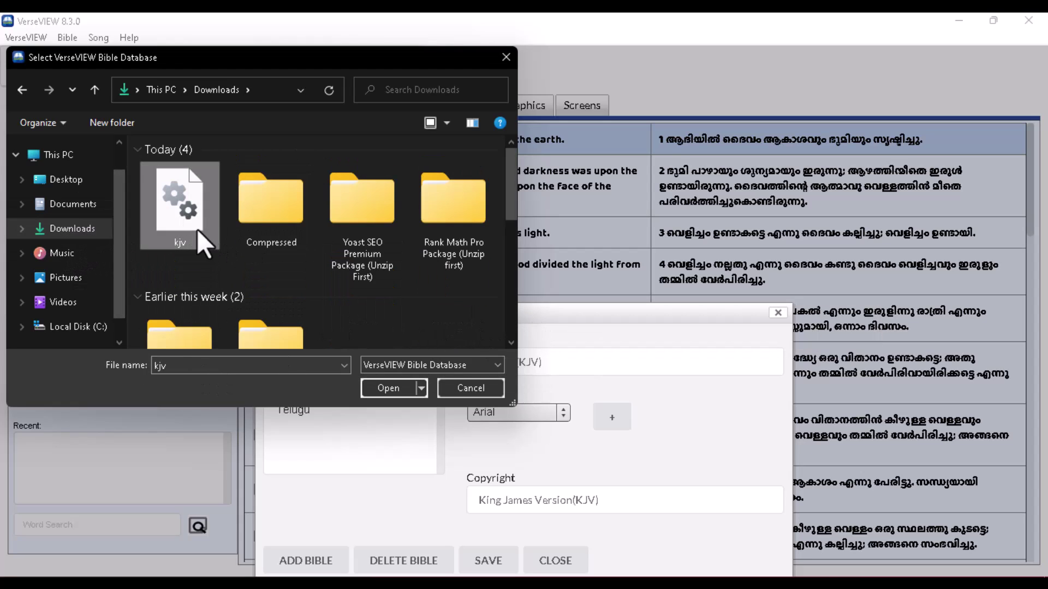
left_click(389, 392)
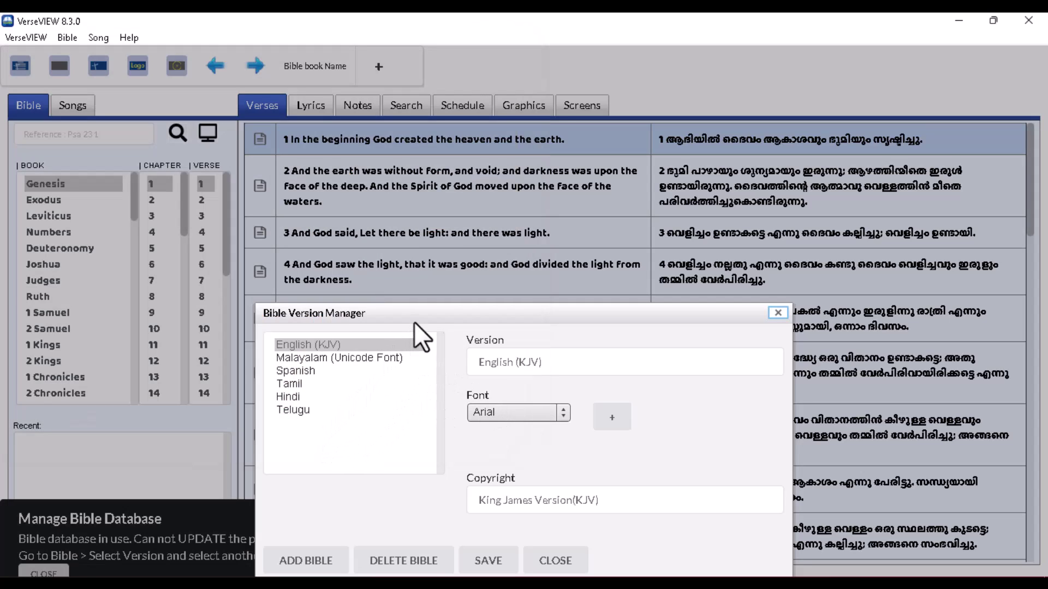
Step: Save the English (KJV) entry with the Arial font in the Bible Version Manager and close the manager
left_click_drag(406, 312, 414, 137)
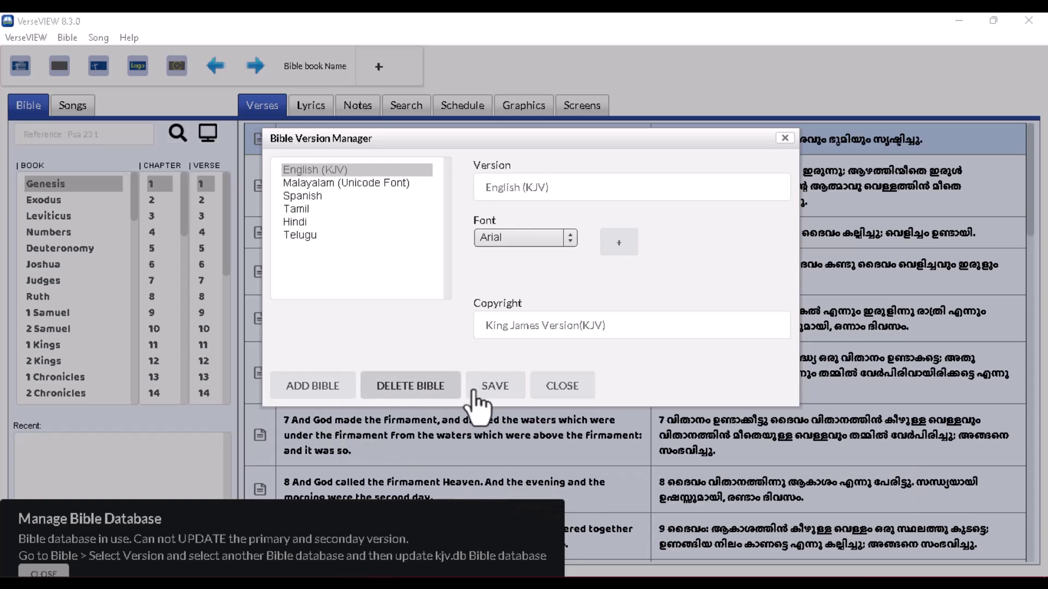
left_click(499, 386)
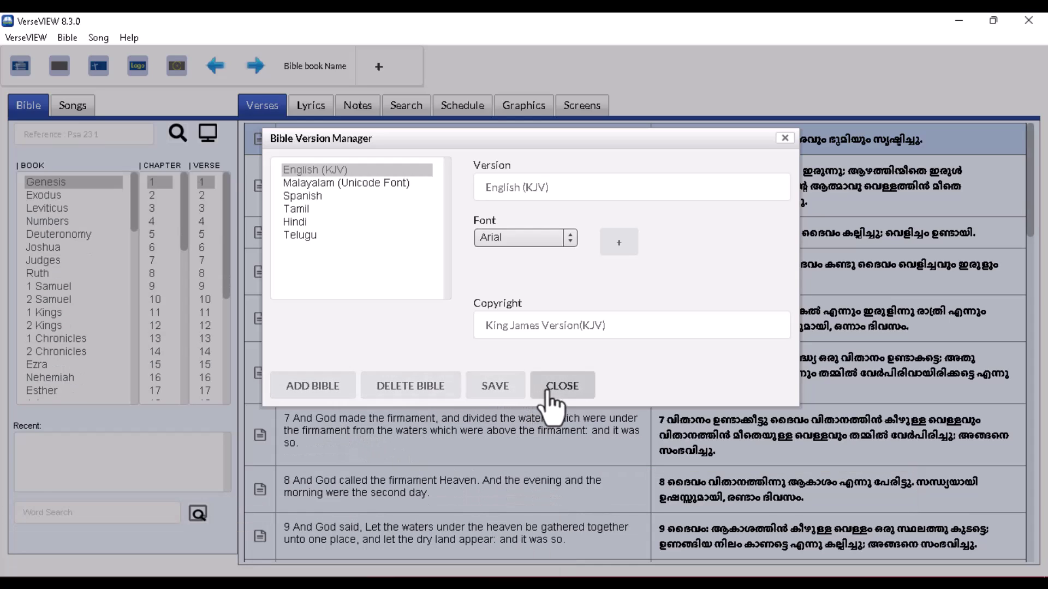
left_click(560, 387)
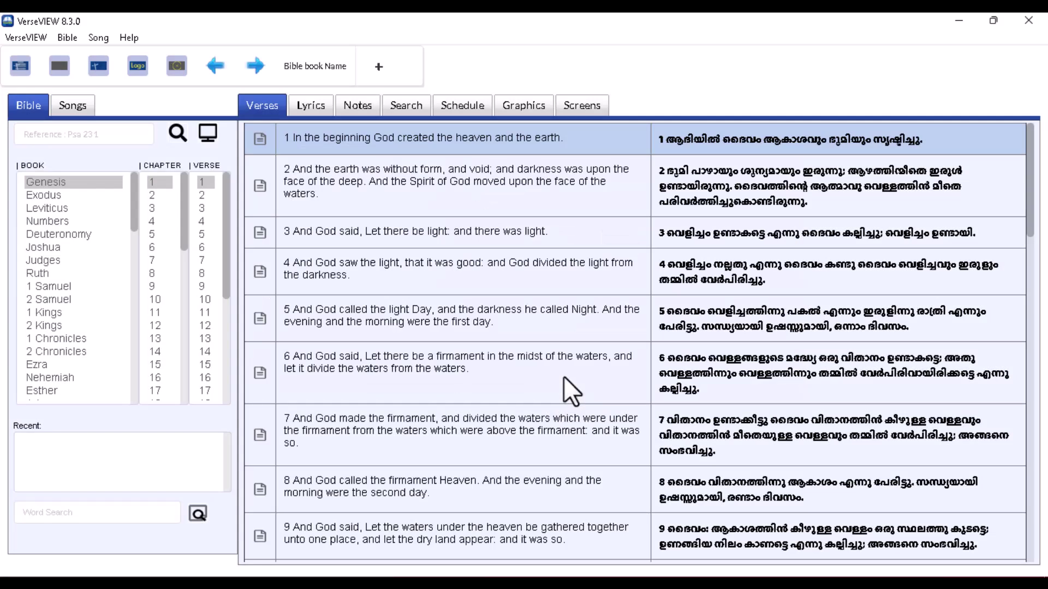
Step: Examine the Bible Version Selection settings, including the available primary versions, and close the dialog without changing anything
left_click(64, 37)
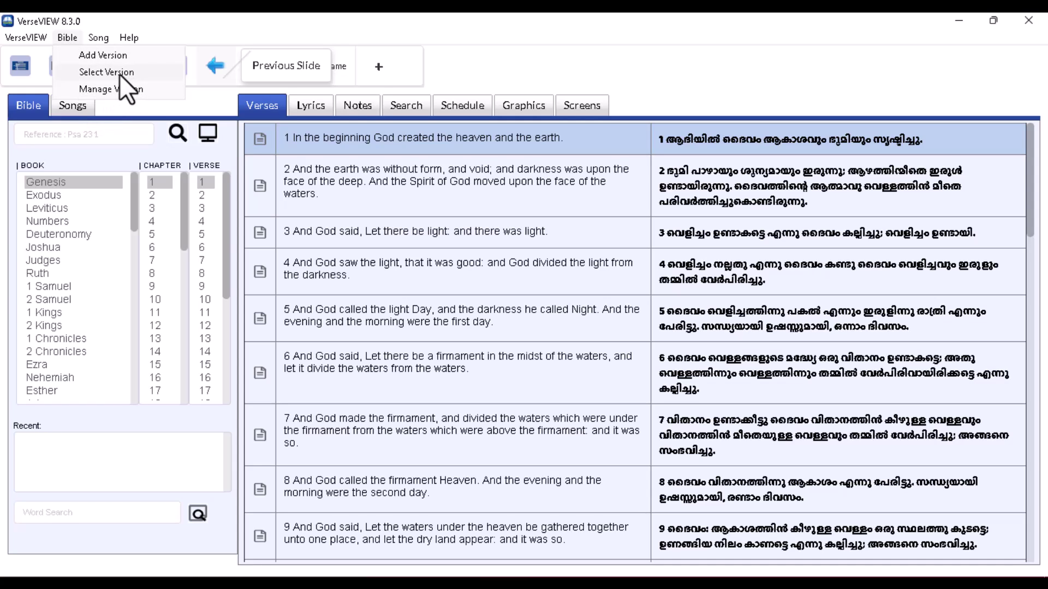
left_click(99, 71)
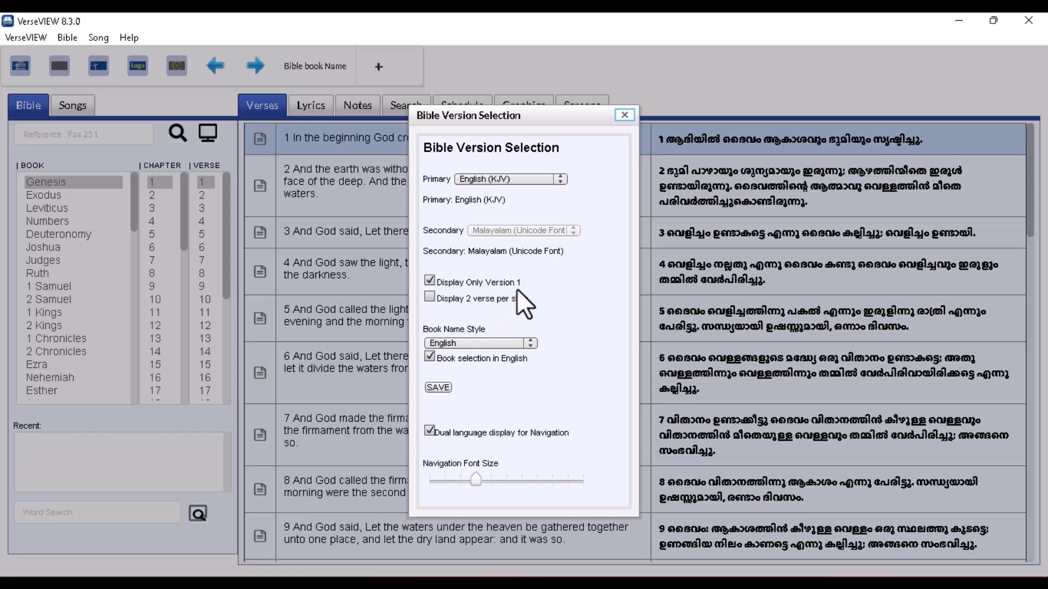
left_click(488, 178)
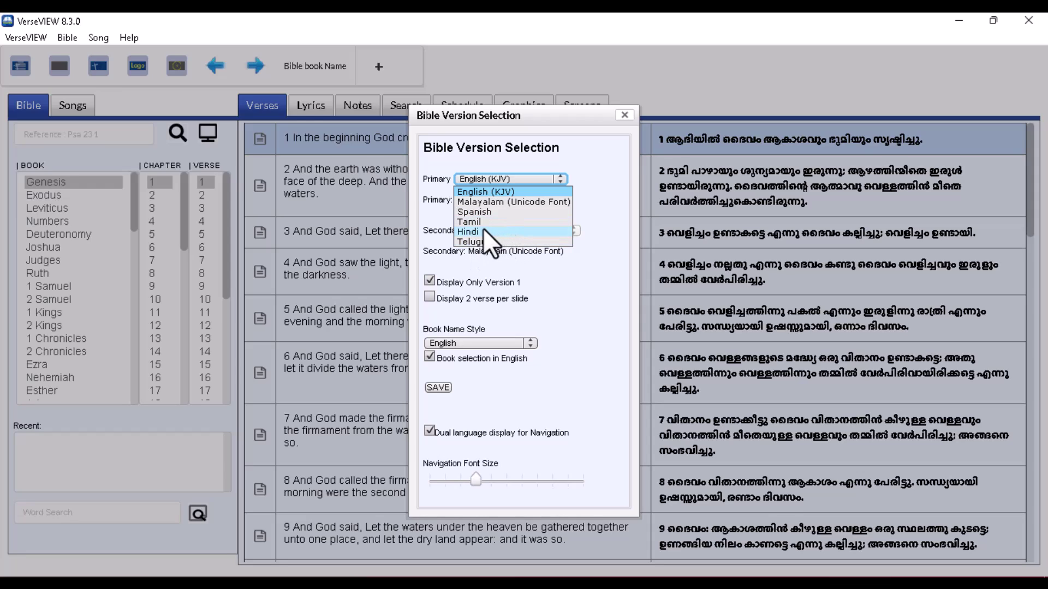
left_click(430, 209)
left_click(479, 179)
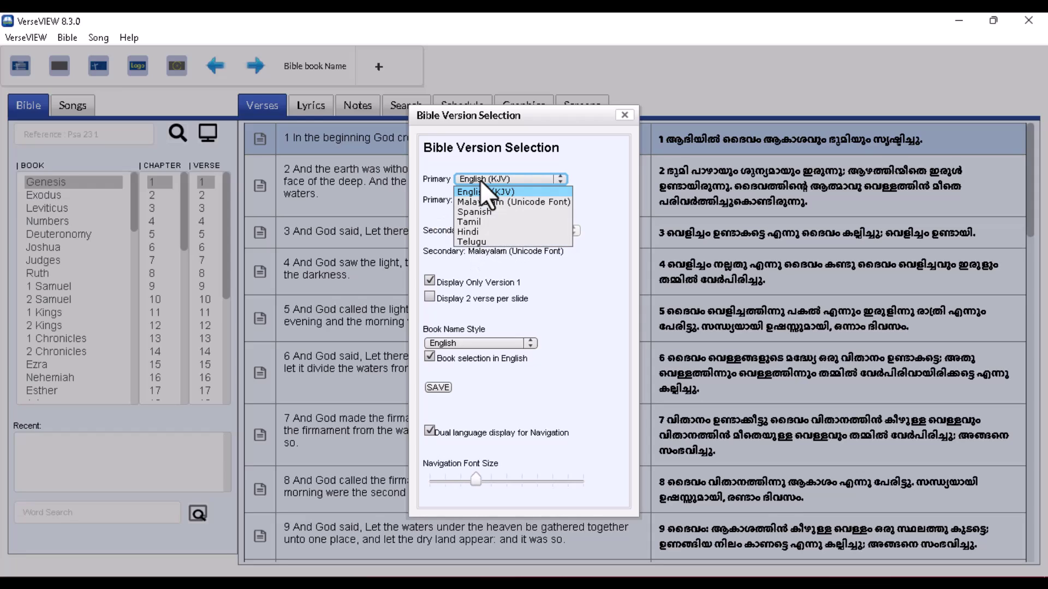
left_click(440, 213)
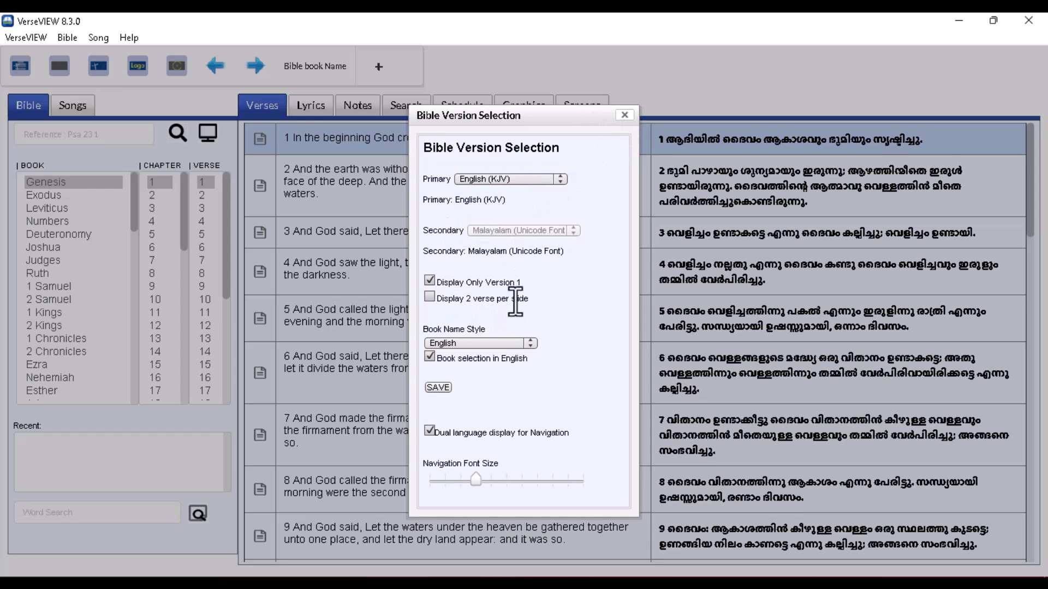
left_click(623, 115)
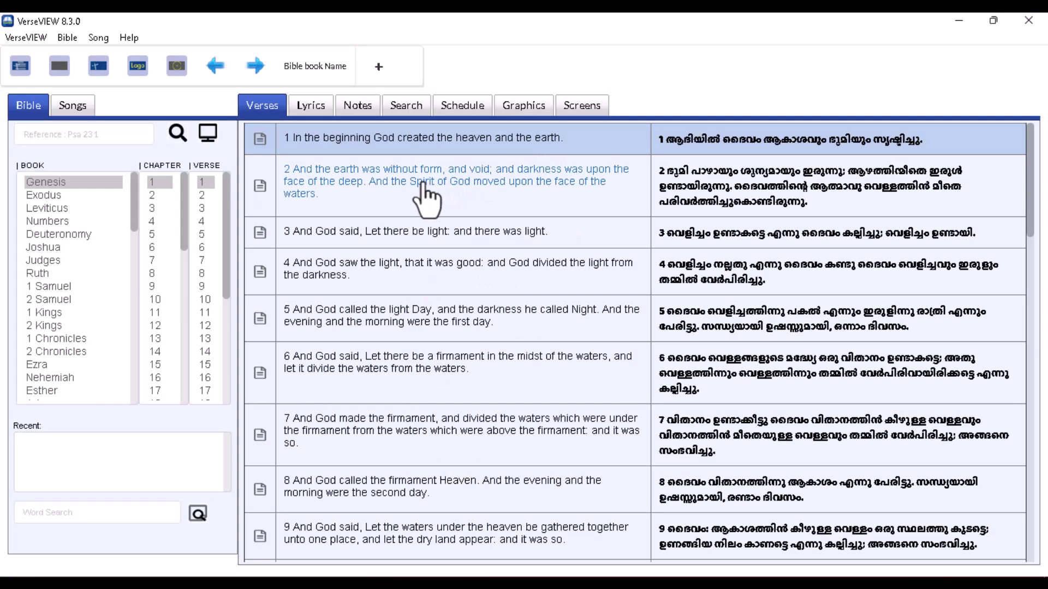
left_click(68, 41)
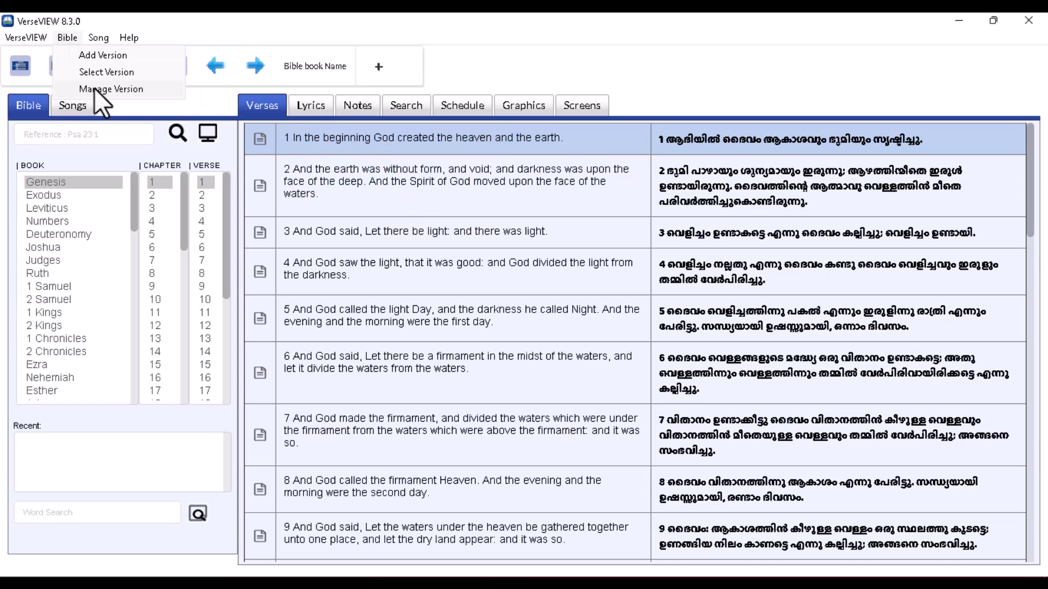
left_click(100, 71)
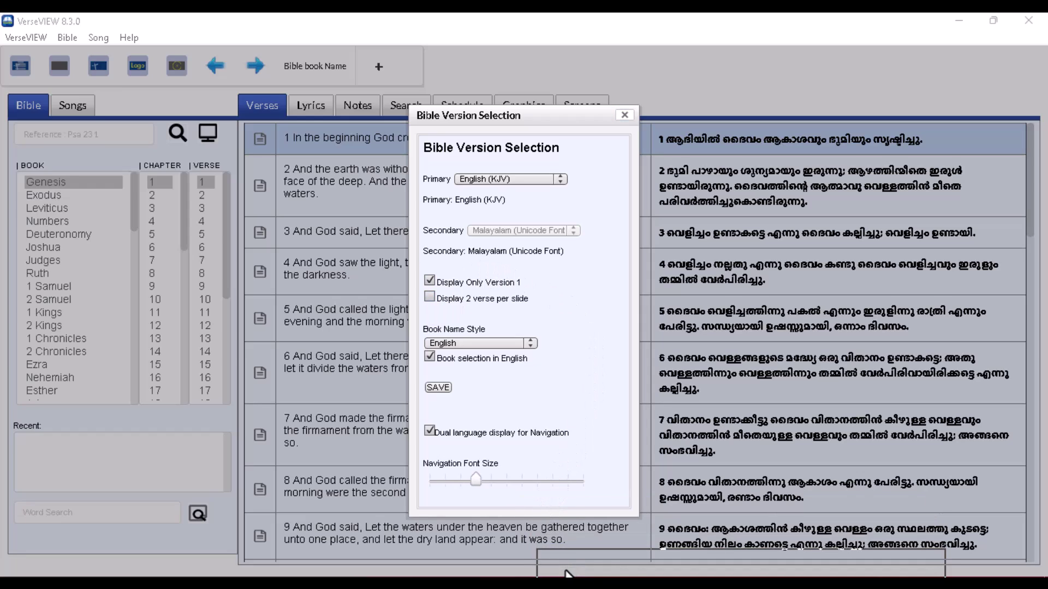
left_click(624, 115)
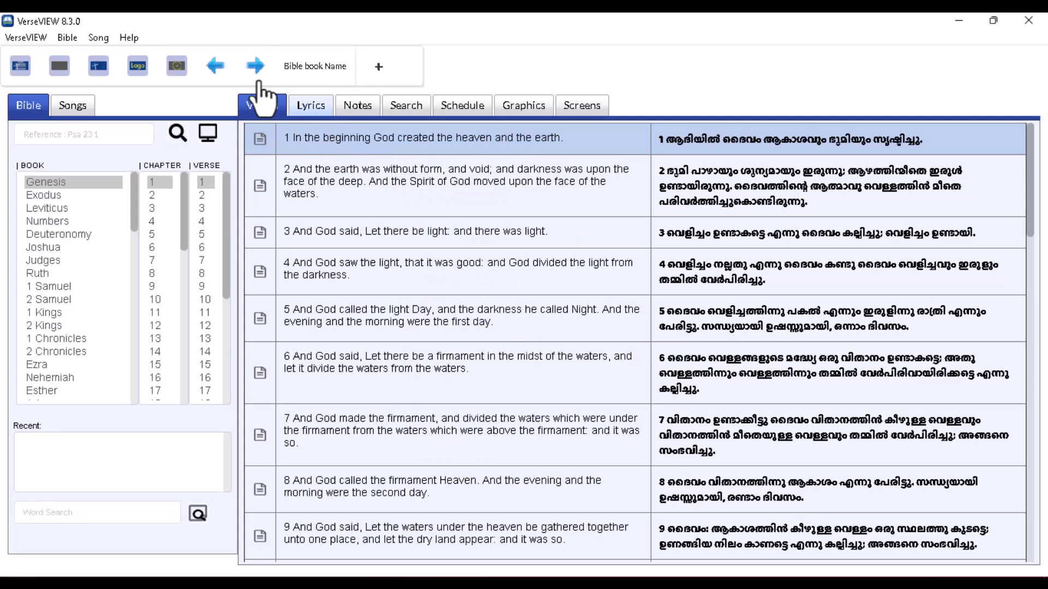
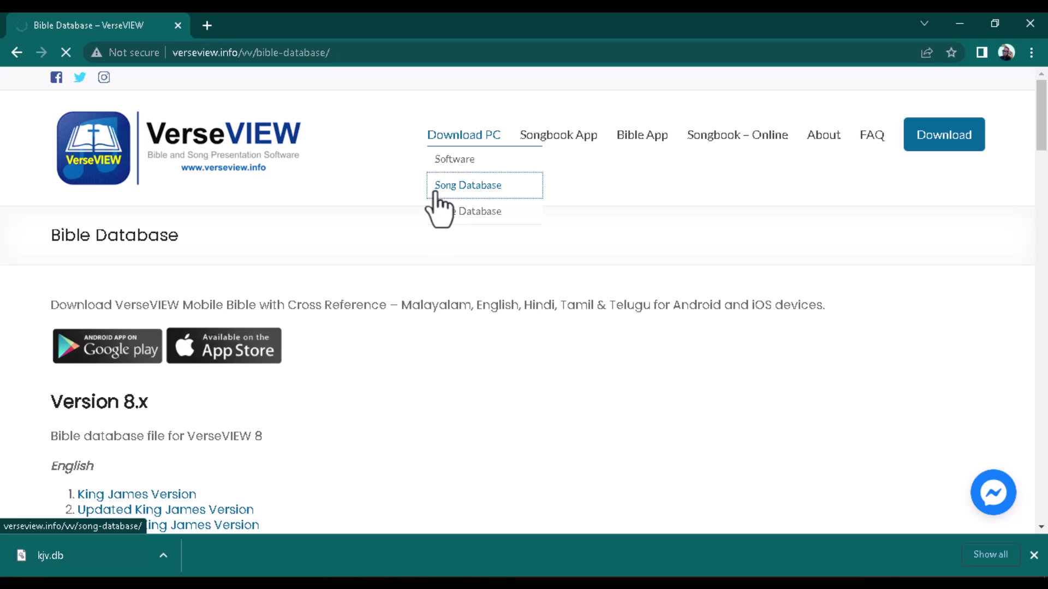
Step: Open the Song Database page for PC on the VerseVIEW website and examine the listed song packages
scroll(392, 236, "down", 3)
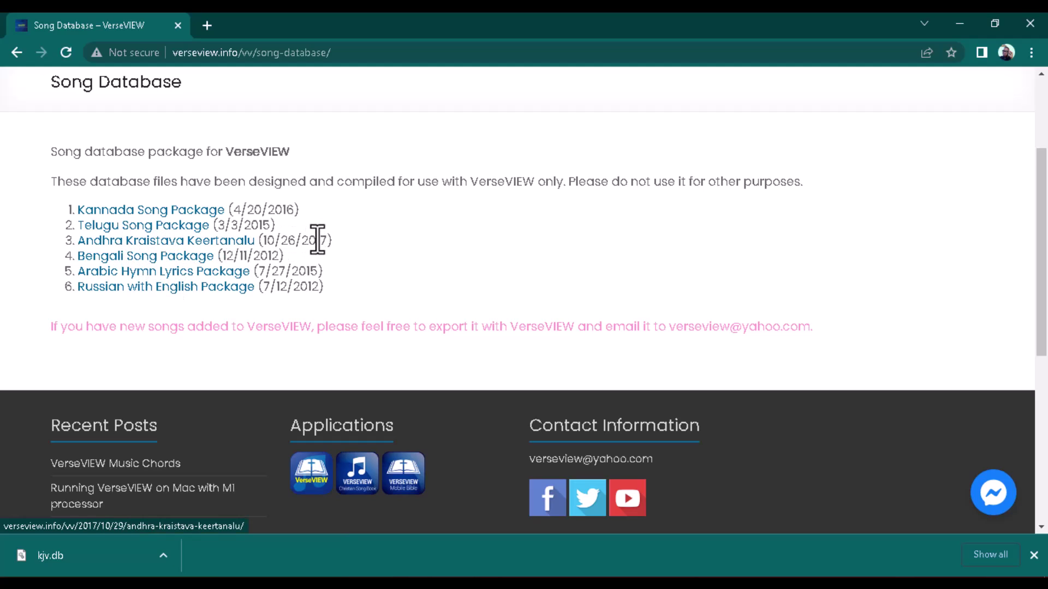
scroll(319, 240, "up", 1)
scroll(319, 244, "down", 2)
scroll(382, 273, "up", 3)
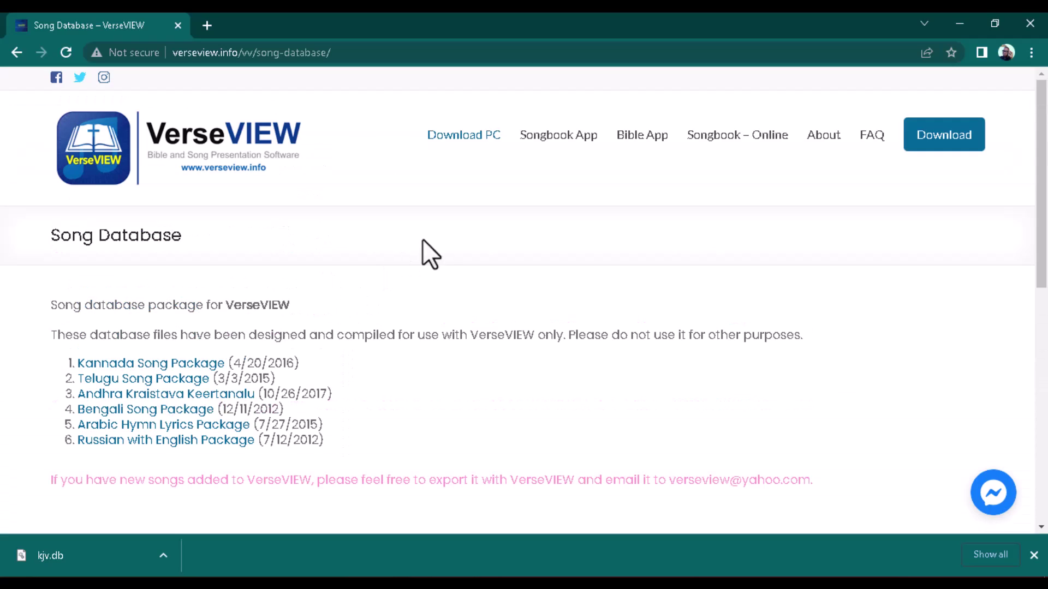
Step: Switch to VerseVIEW, open the lyrics import for songs and dismiss it without choosing a file
left_click(965, 14)
left_click(97, 38)
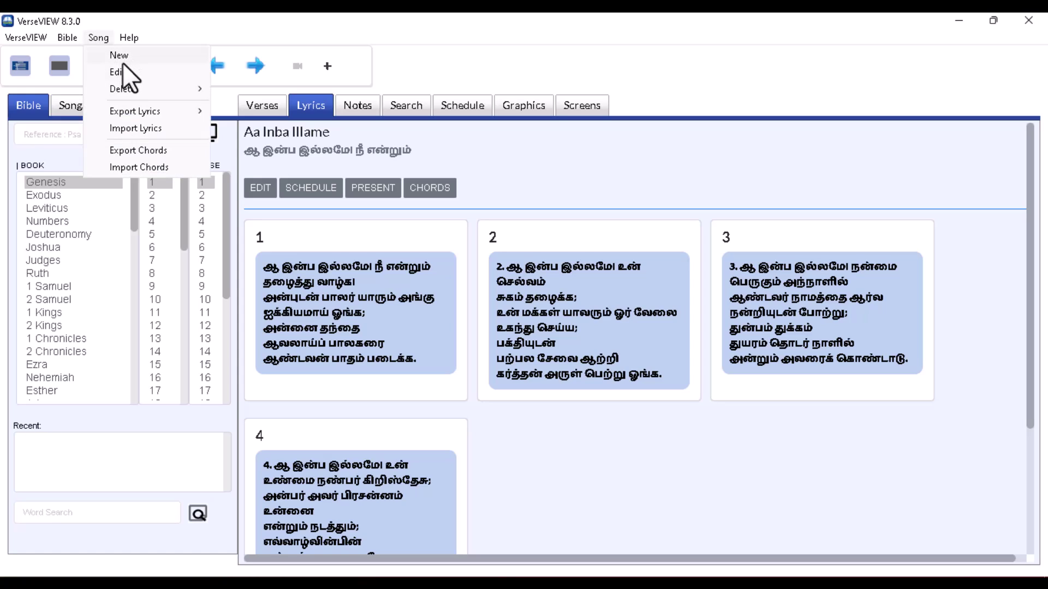
left_click(136, 130)
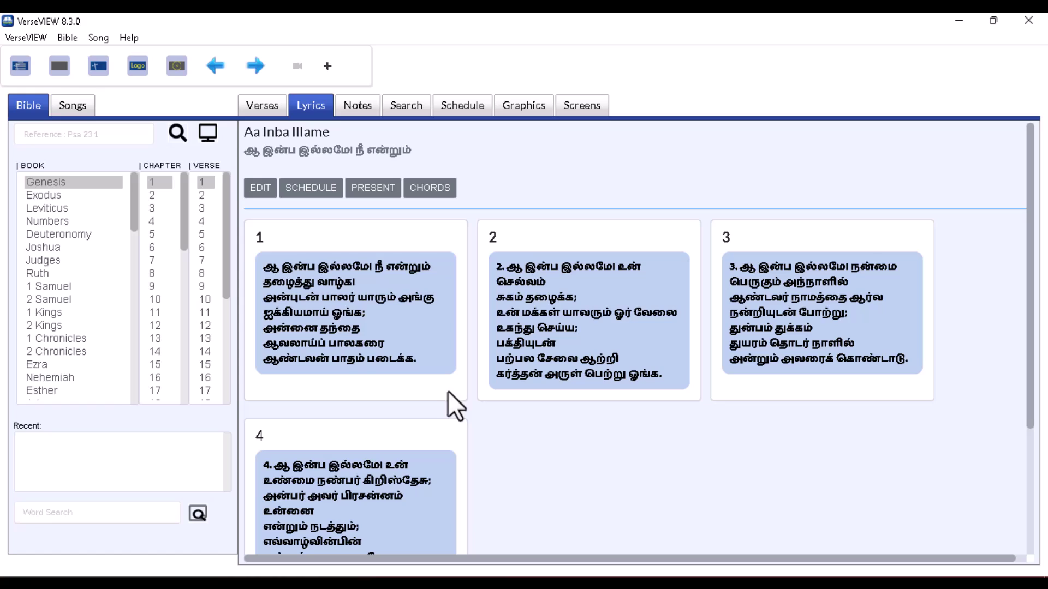
left_click(469, 388)
Step: Start a new song entry and go through the two lyrics boxes of its first slide
left_click(97, 38)
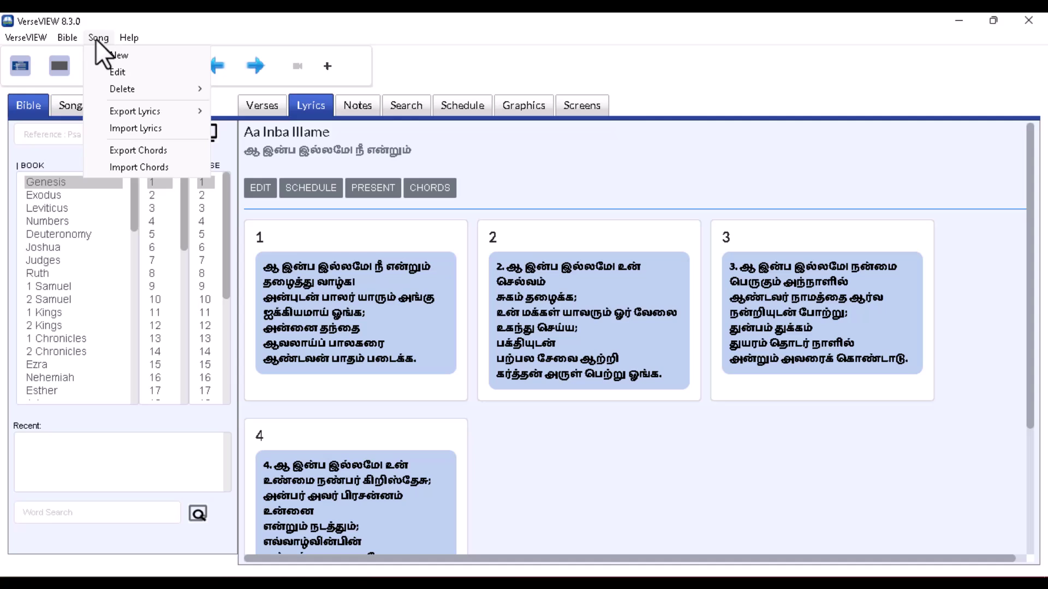
left_click(130, 60)
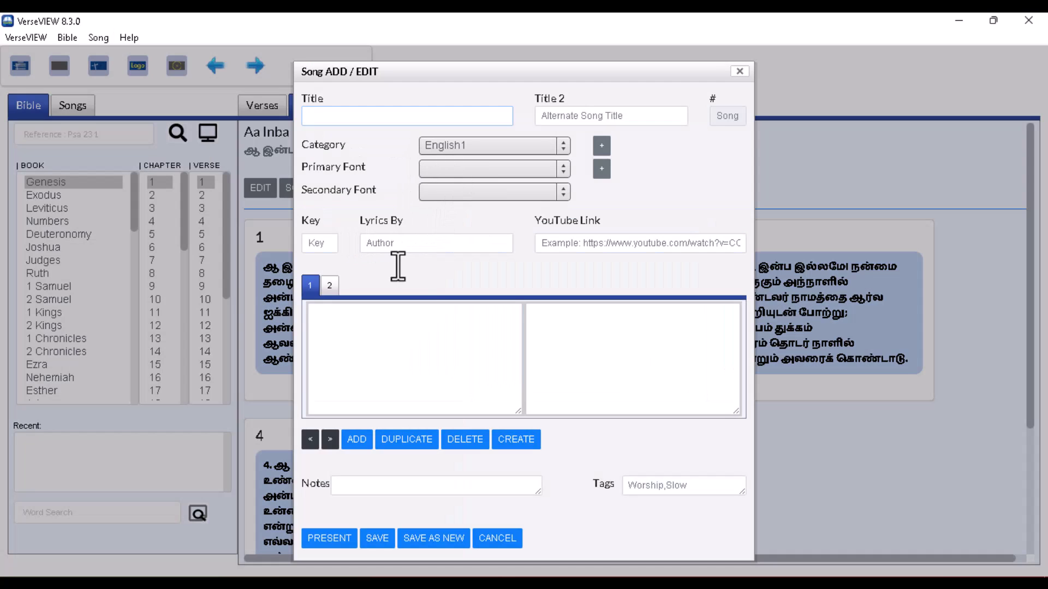
left_click(382, 330)
left_click(557, 344)
left_click(431, 338)
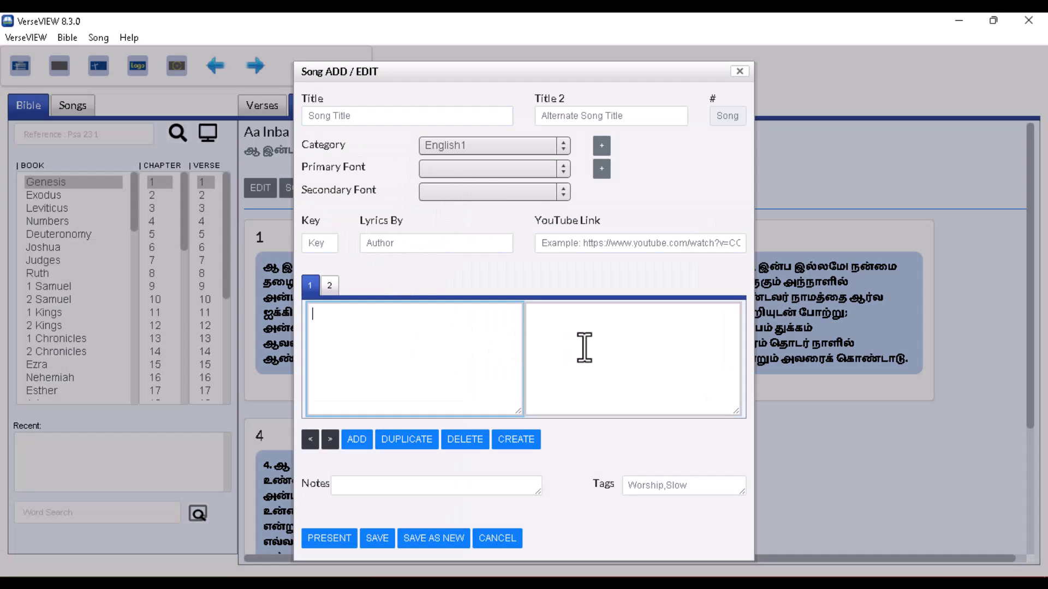
left_click(582, 346)
Step: Add a third lyrics slide to the new song and view slides 2 and 3
left_click(356, 439)
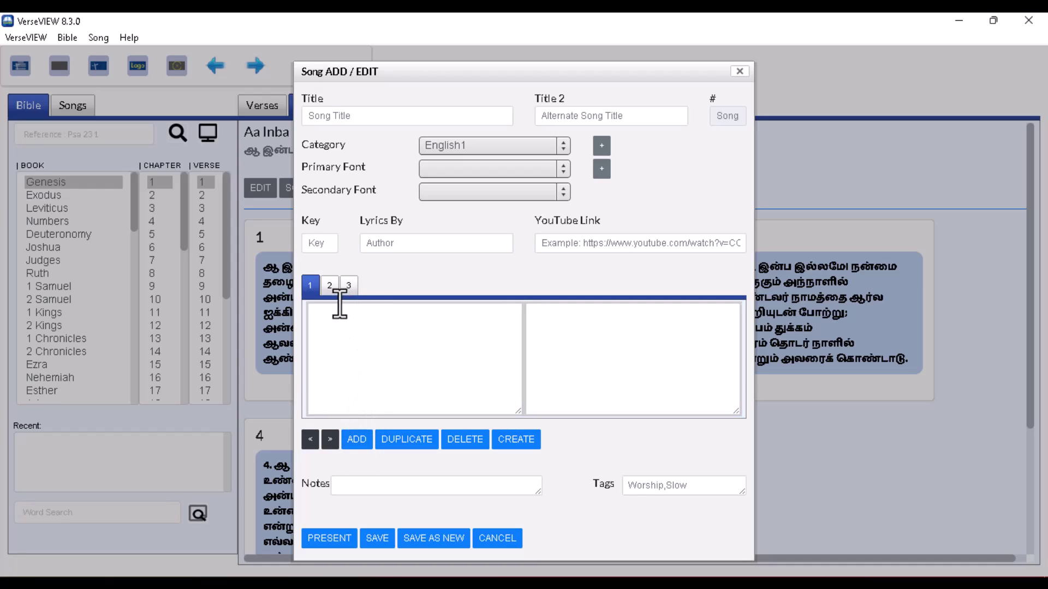
left_click(329, 286)
left_click(348, 286)
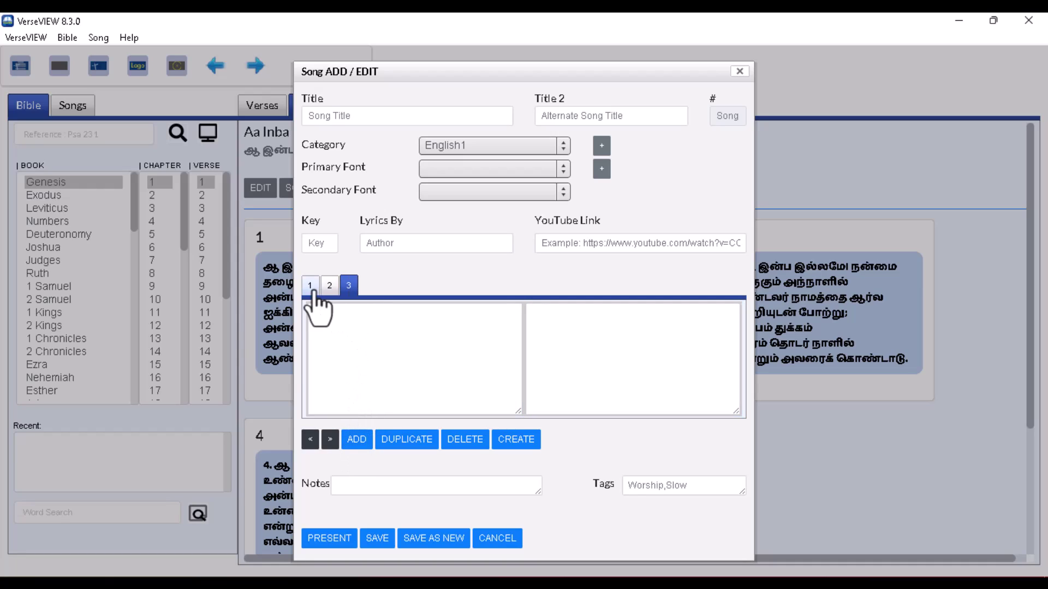
Step: Return to the new song's first lyrics slide and close the song entry without saving
left_click(310, 285)
left_click(456, 398)
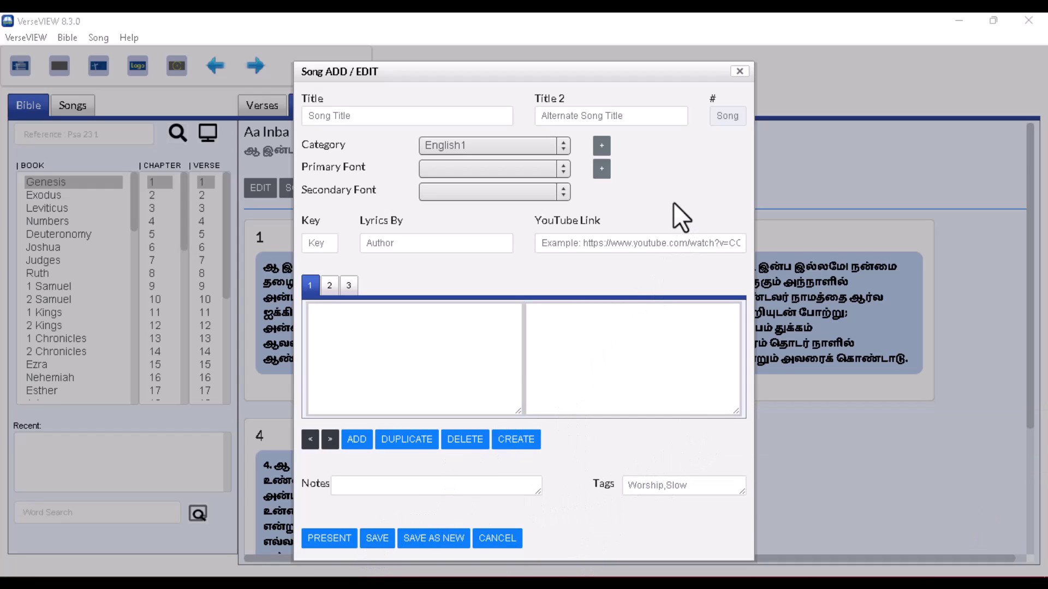
left_click(740, 73)
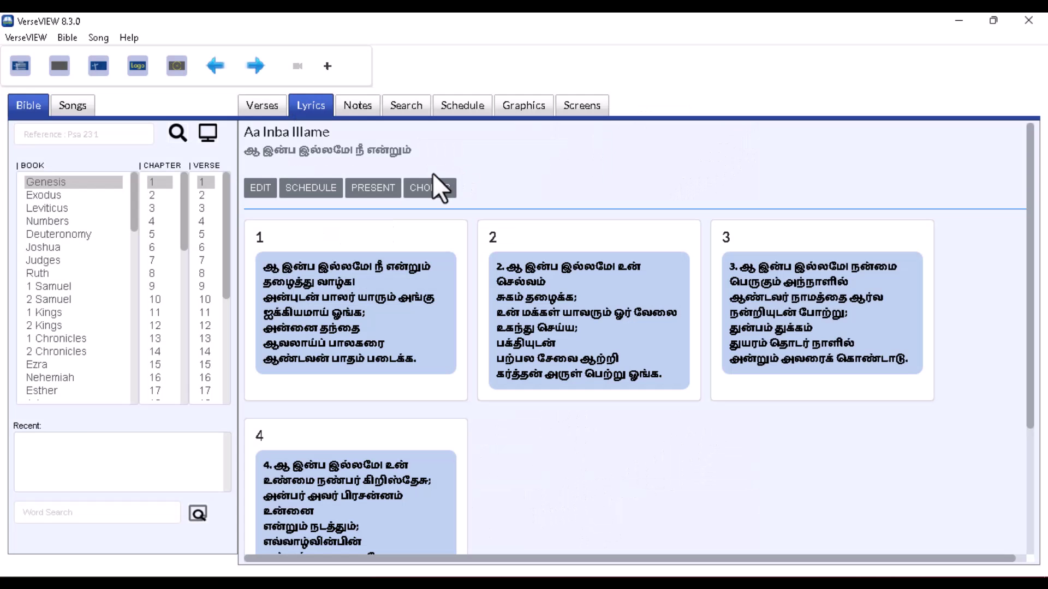
Step: Review the text and background graphics settings and the screen setup, including the Enable Stage Presentation option
left_click(523, 109)
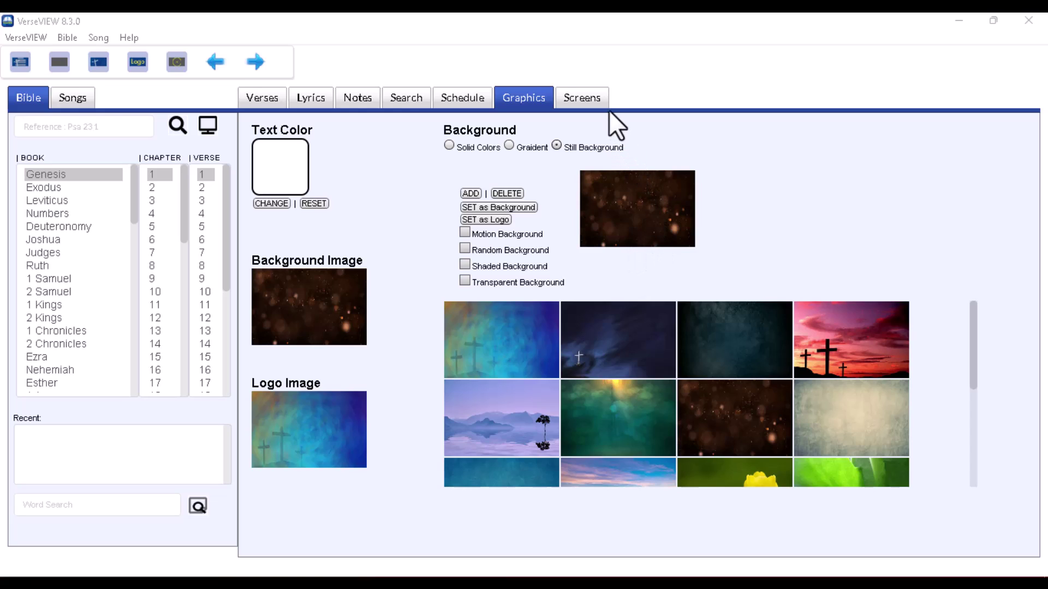
left_click(581, 101)
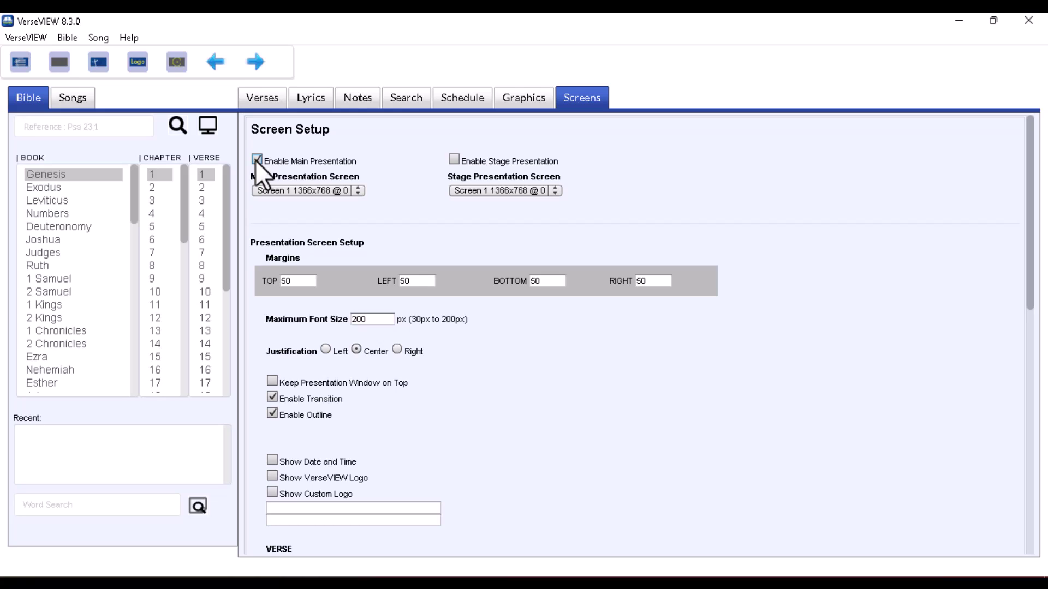
left_click(454, 160)
left_click(261, 103)
Step: Open the Remote VerseVIEW settings and view the available IP address choices
left_click(25, 37)
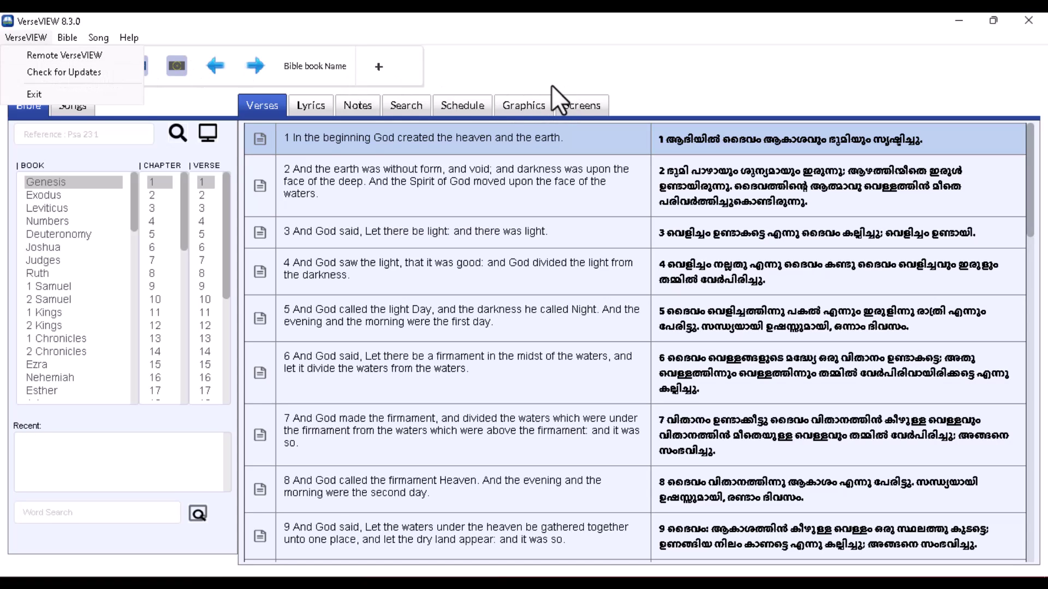
left_click(90, 57)
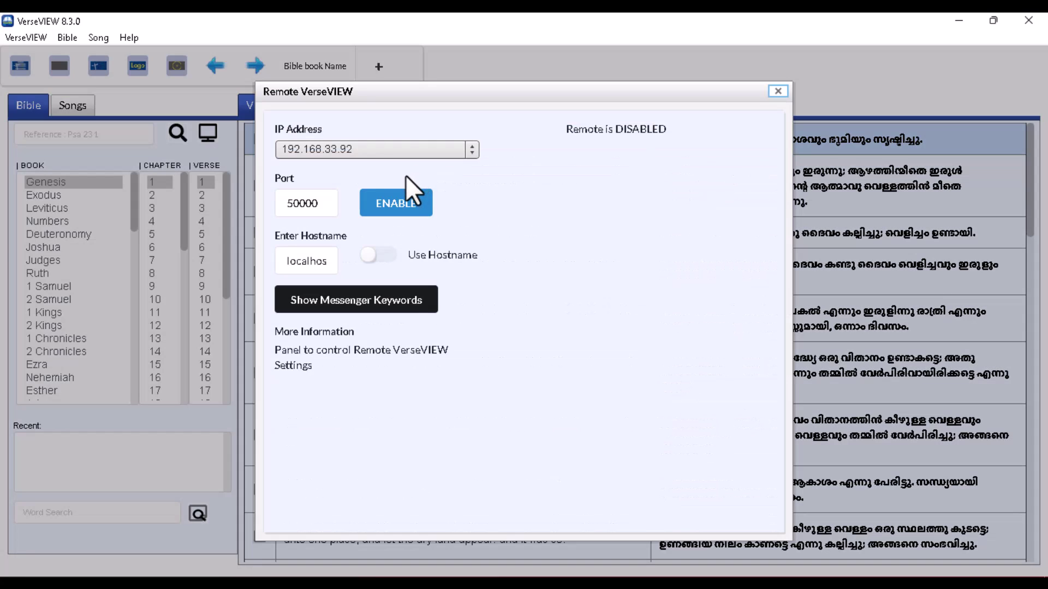
left_click(368, 155)
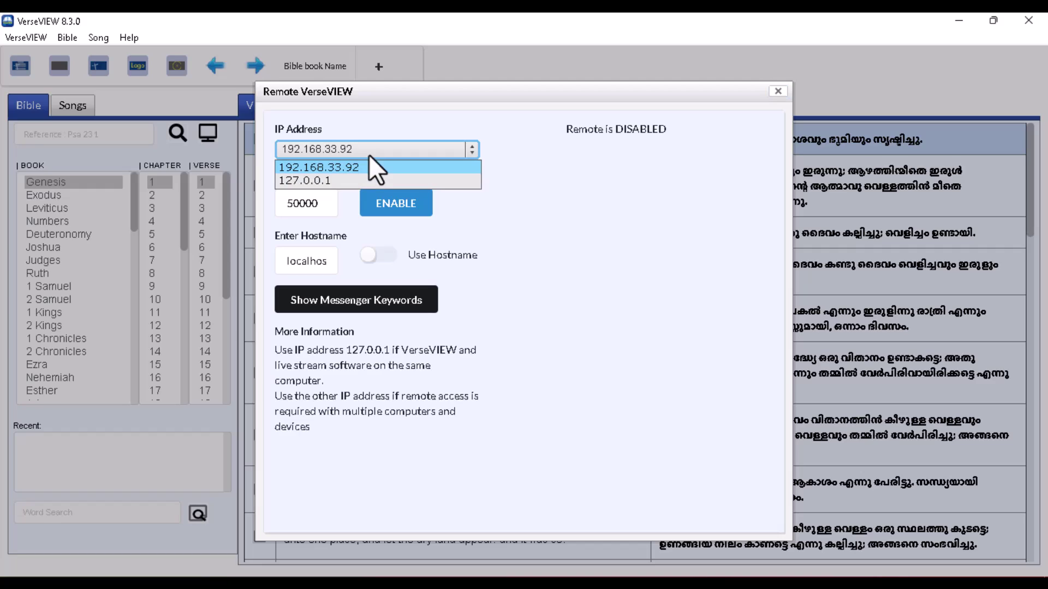
left_click(368, 155)
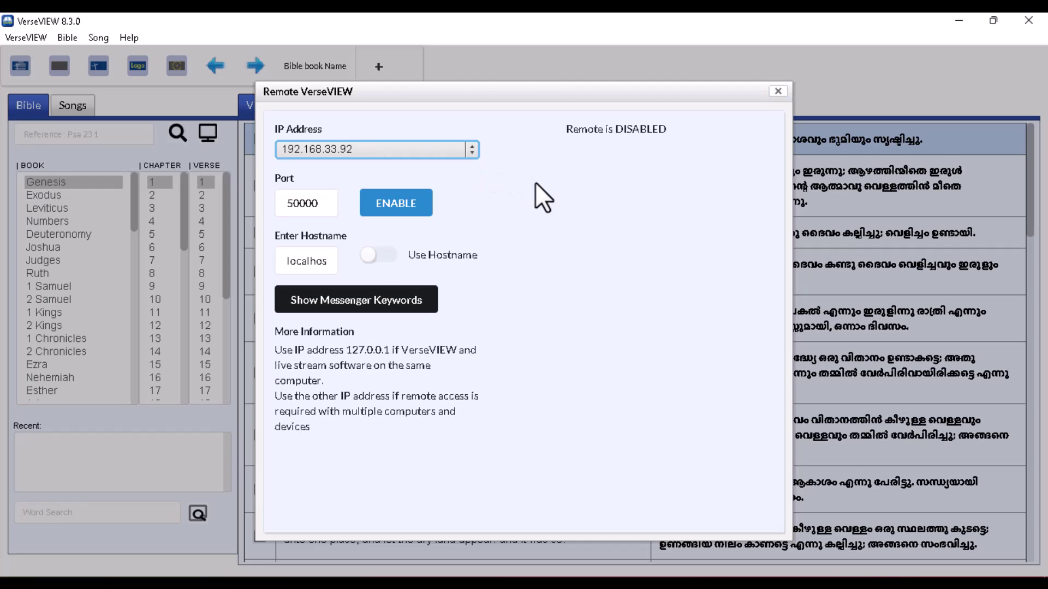
Step: Switch the remote IP address to 127.0.0.1 and back to 192.168.33.92, and close the remote settings
left_click(358, 155)
left_click(327, 181)
left_click(362, 153)
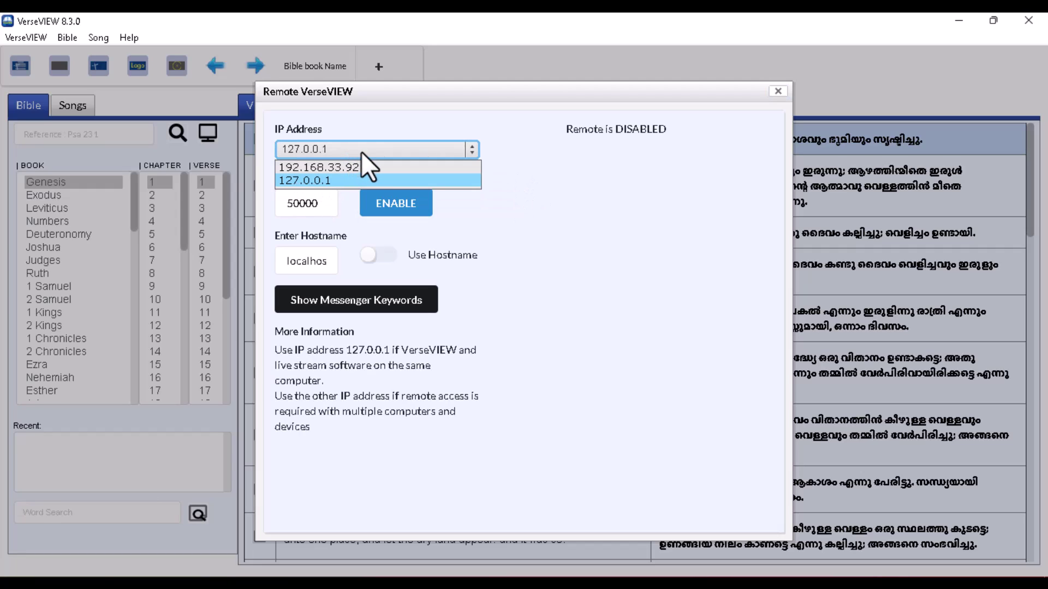
left_click(339, 168)
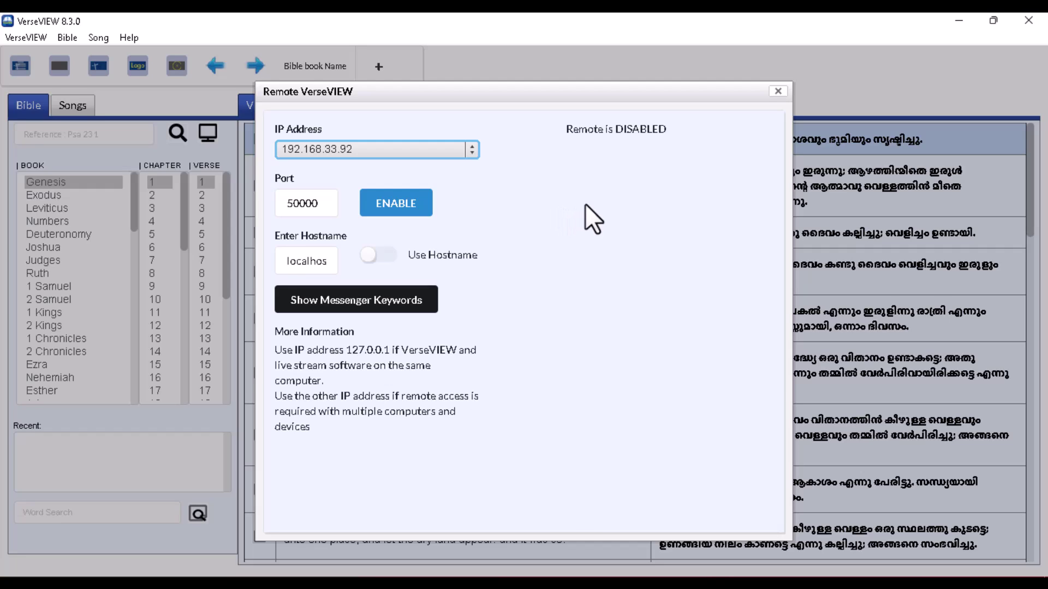
left_click(778, 91)
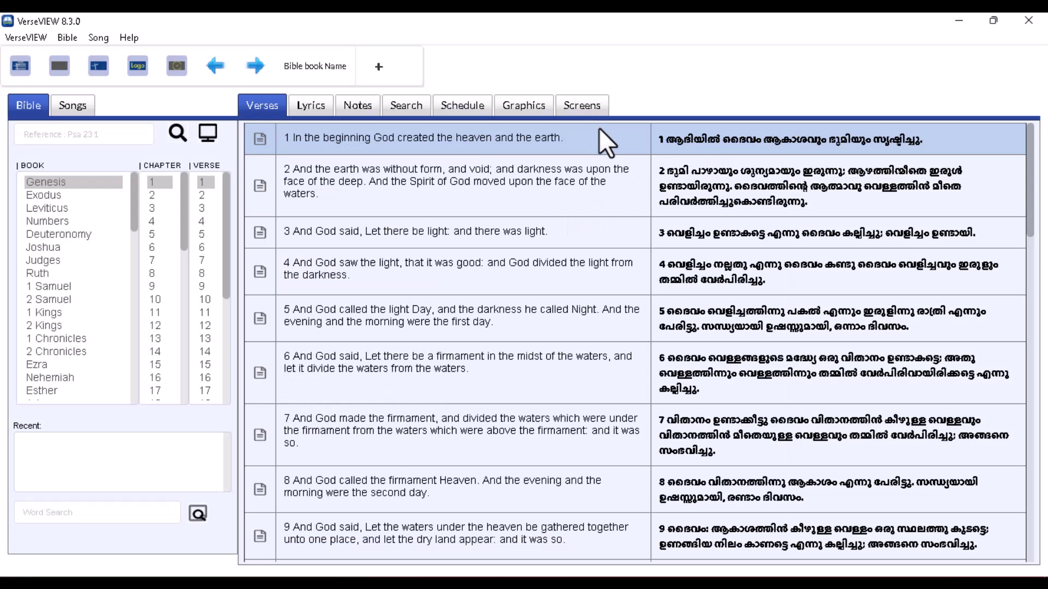
Step: View the advanced search and the schedule, and select Genesis 1:2 among the verses for presentation
left_click(405, 107)
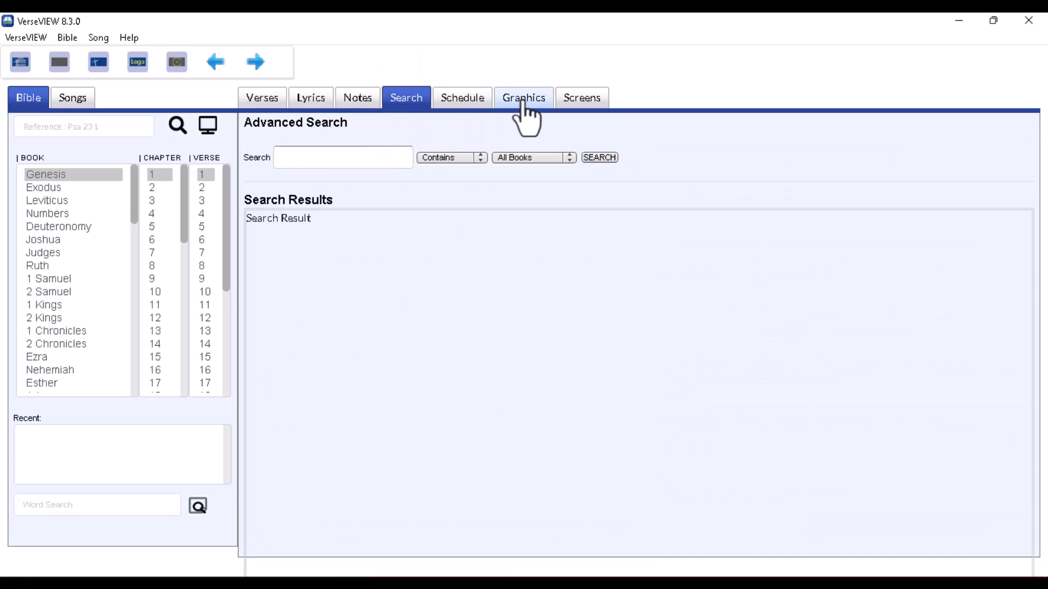
left_click(466, 102)
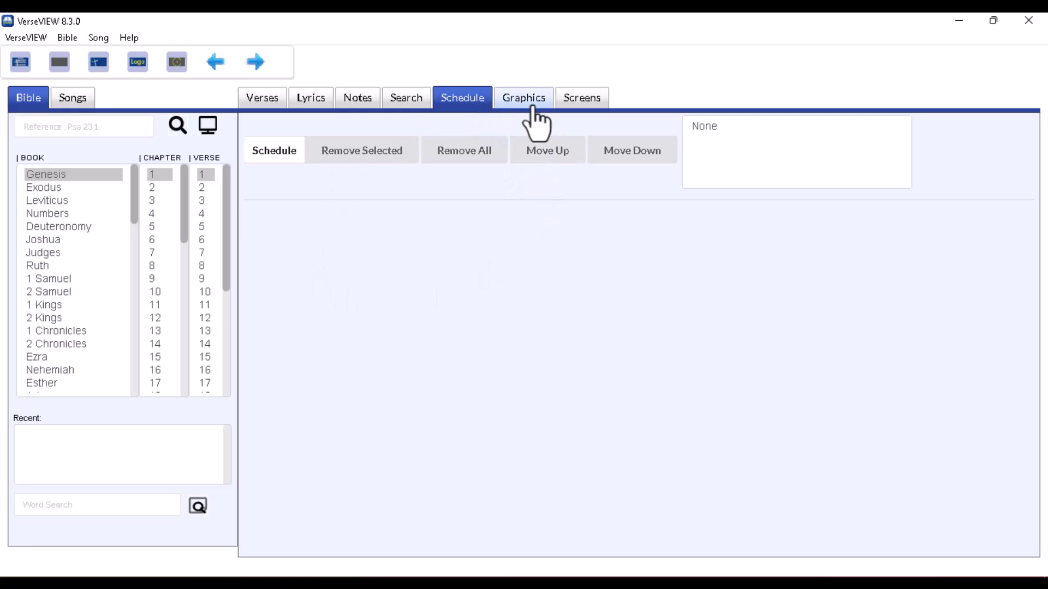
left_click(267, 101)
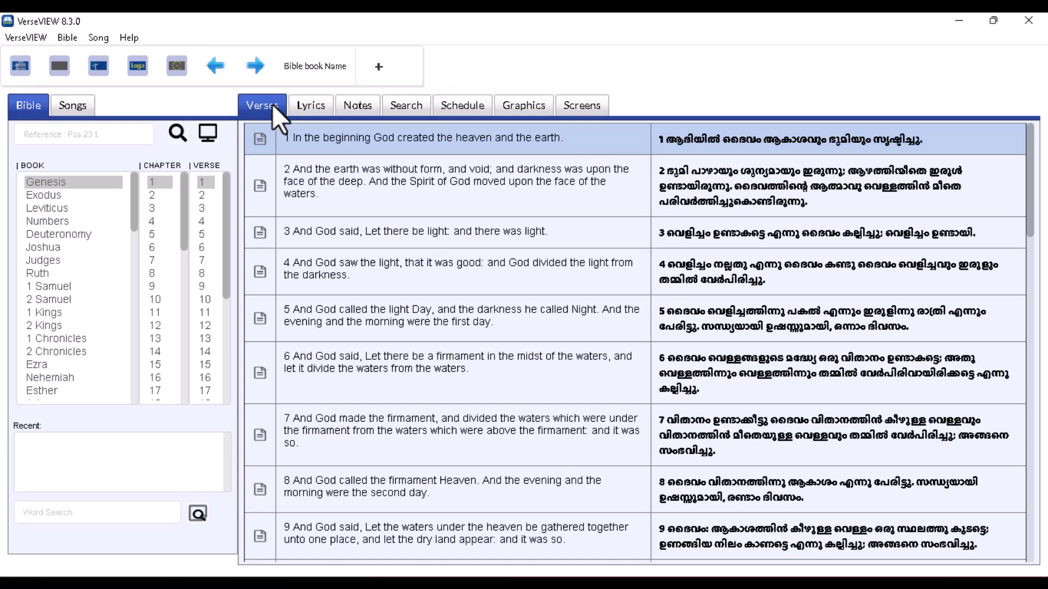
left_click(371, 191)
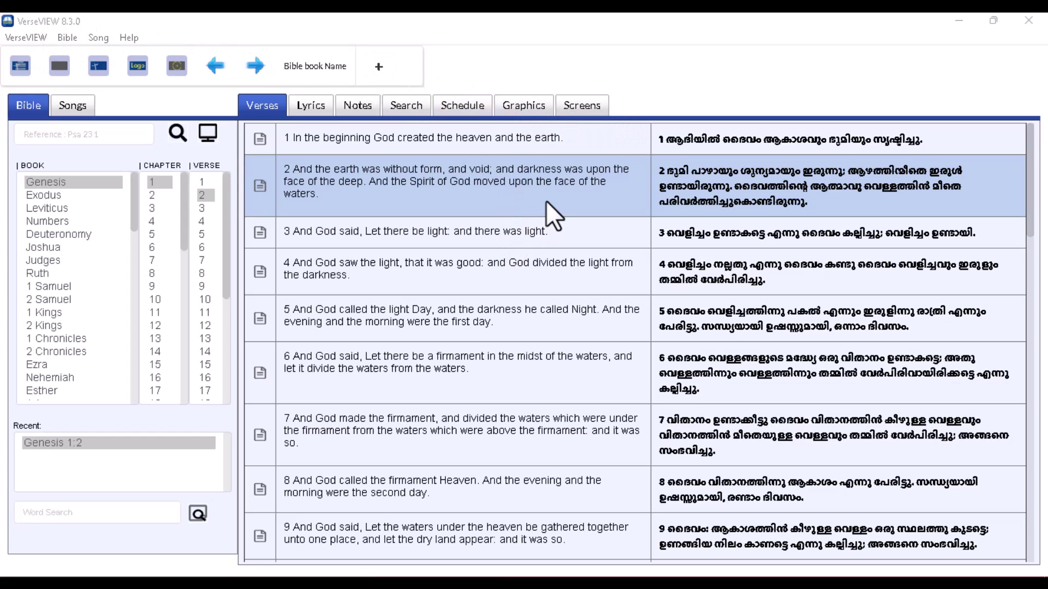
Step: Switch between the song list and the Bible book list, ending on the songs
left_click(73, 107)
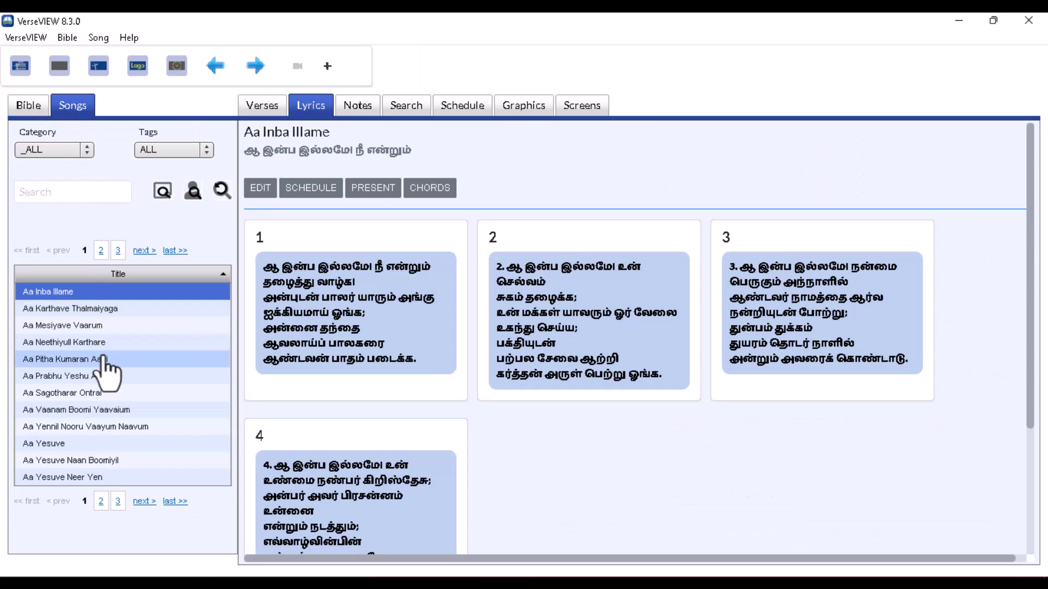
left_click(30, 109)
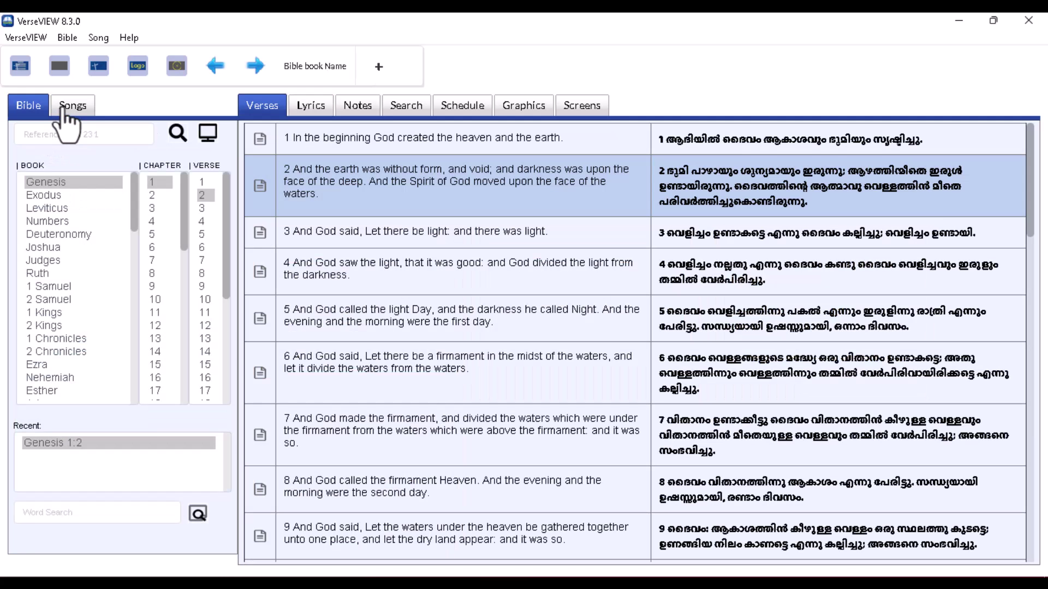
left_click(70, 109)
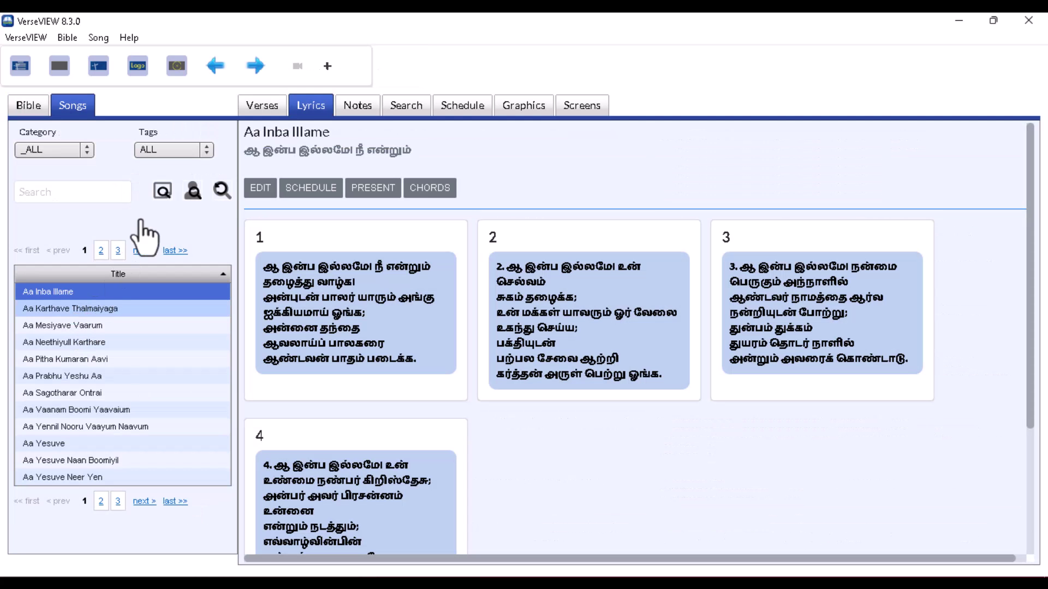
Step: Examine the song lyrics and stage screen setup options, including the choice of stage screen styles
left_click(578, 109)
scroll(513, 298, "down", 10)
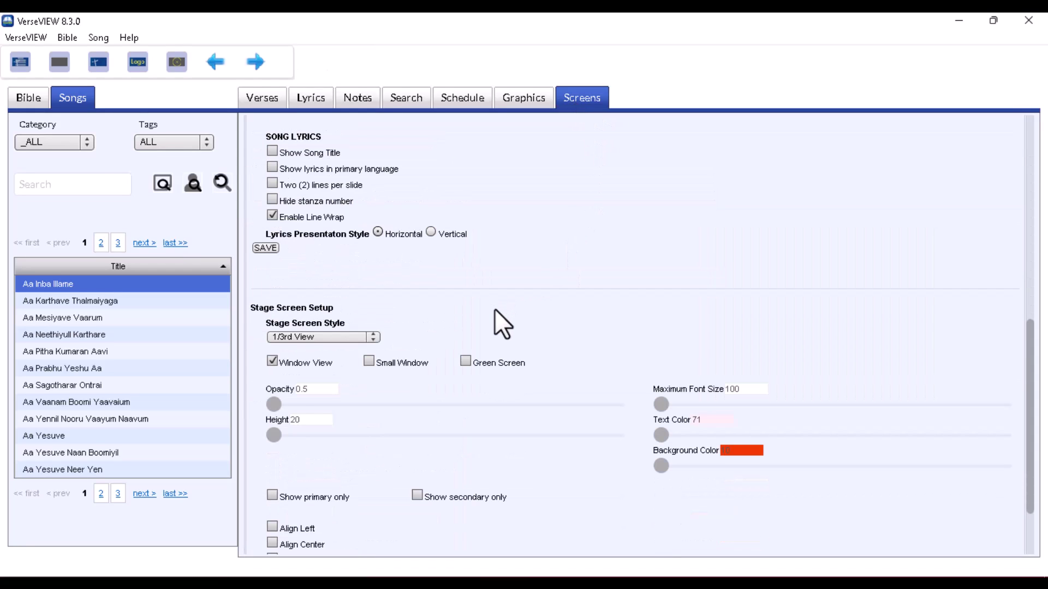
scroll(494, 309, "down", 2)
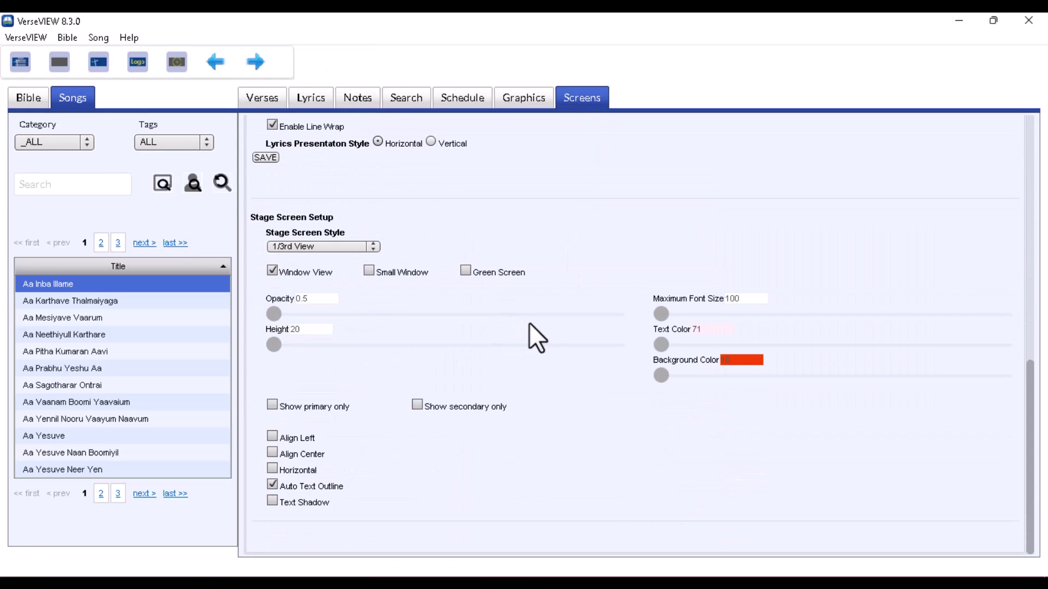
left_click(298, 248)
left_click(299, 248)
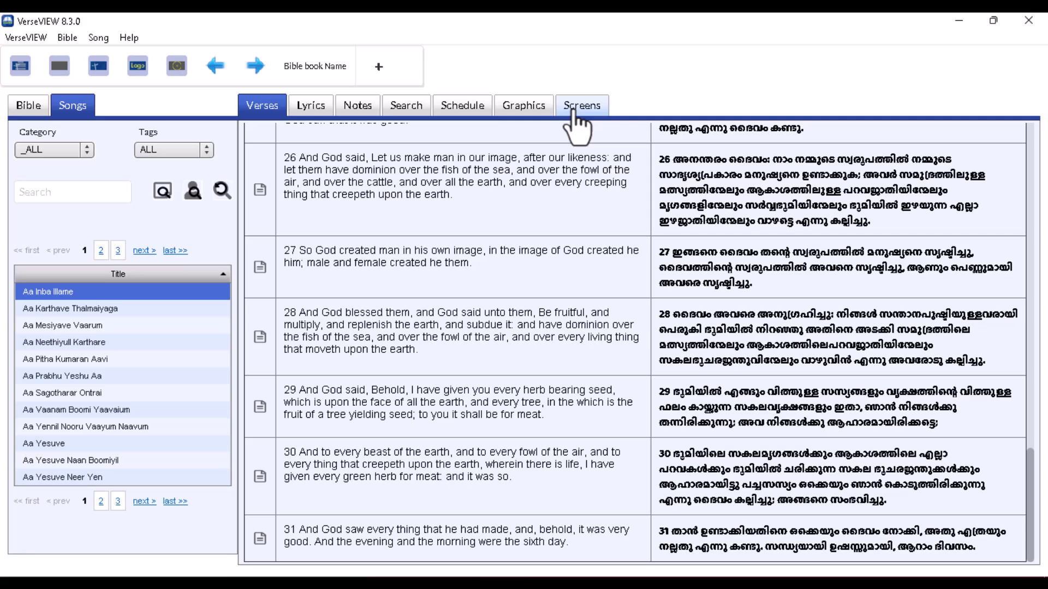
scroll(498, 273, "up", 10)
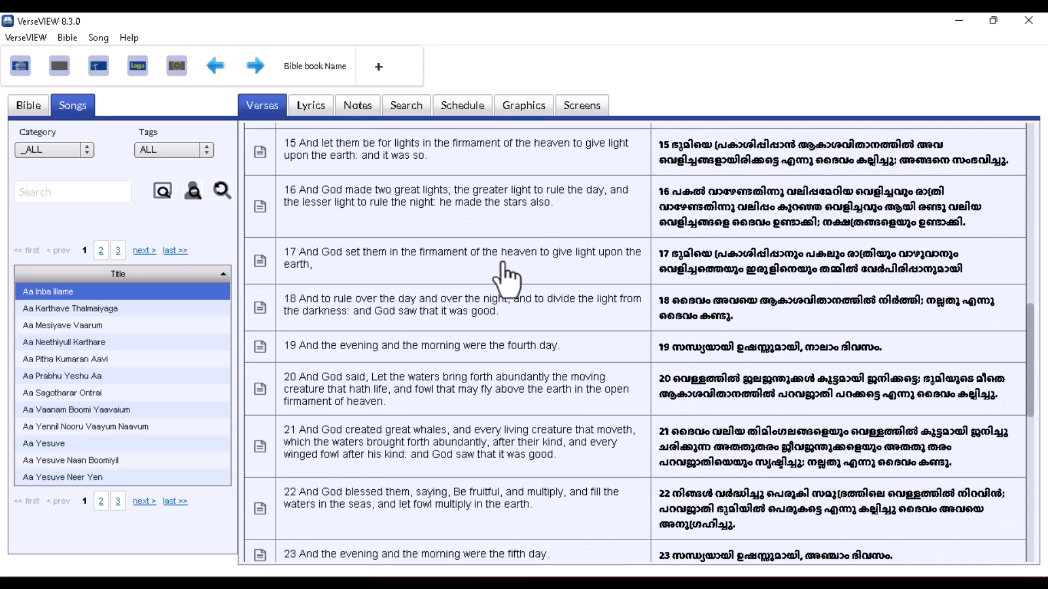